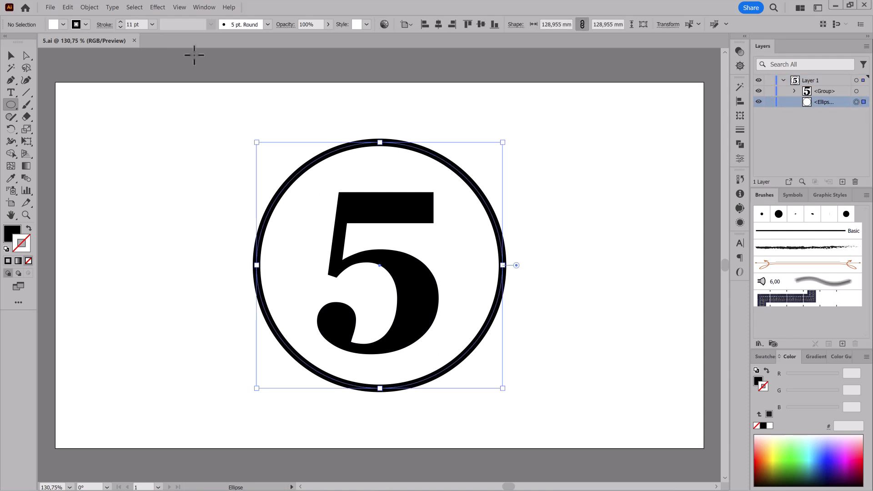
- Set the circle's stroke to 13 pt and duplicate the circle in the layer
left_click(120, 22)
left_click_drag(832, 102, 842, 182)
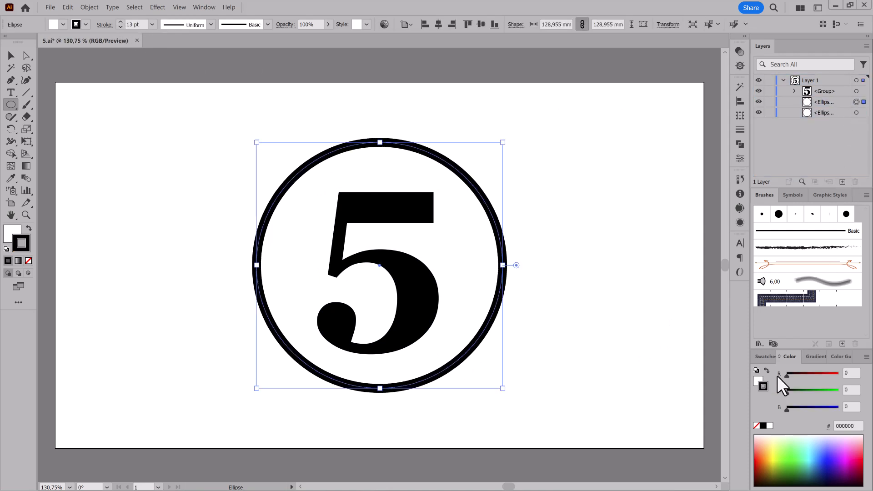
- Restyle the upper circle as a dashed ring with a white 7 pt stroke and no fill
left_click(769, 426)
left_click(121, 27)
left_click(121, 27)
left_click(121, 27)
left_click(120, 28)
left_click(757, 425)
left_click(121, 28)
left_click(121, 27)
left_click(740, 130)
left_click(617, 155)
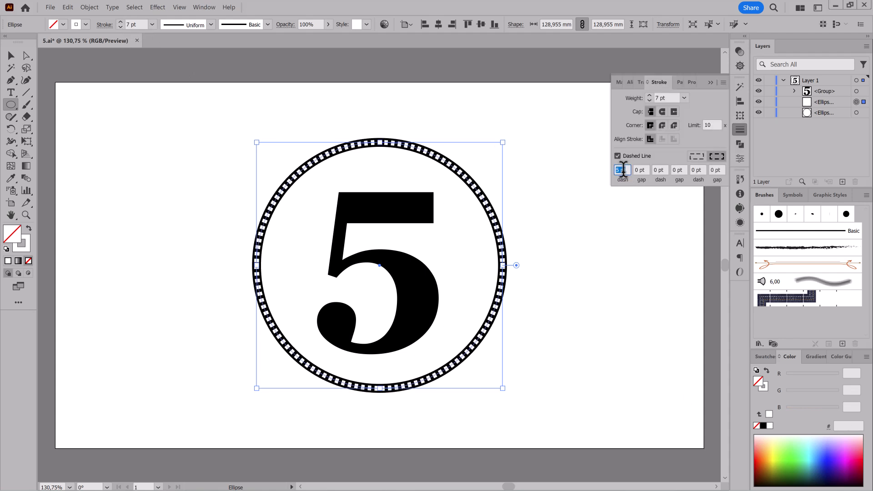
left_click(712, 83)
- Set the lower circle's stroke to 15 pt and fill it with a copper gradient from the Metals swatch library
left_click(856, 113)
left_click(121, 22)
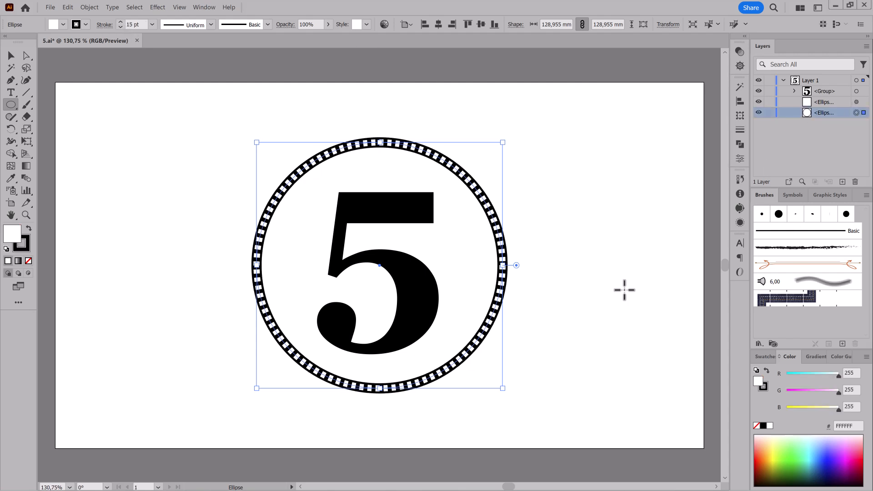
left_click(62, 24)
left_click(9, 89)
mouse_move(45, 174)
left_click(104, 224)
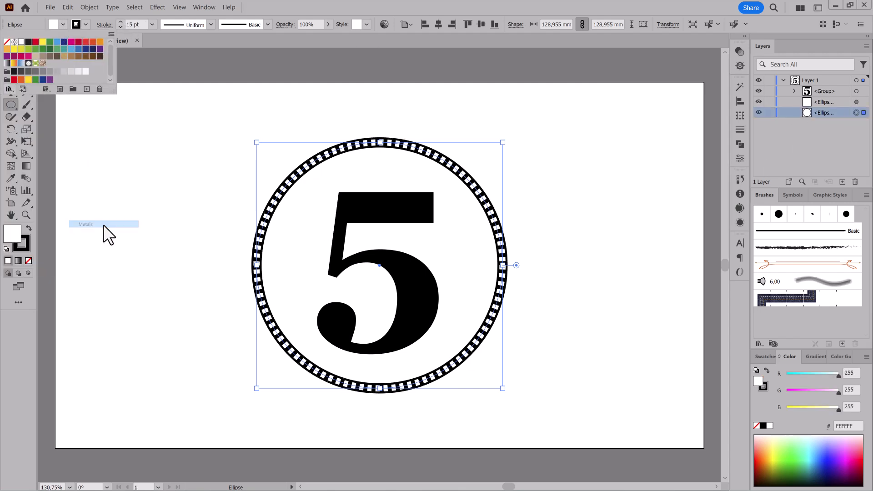
left_click_drag(461, 244, 611, 104)
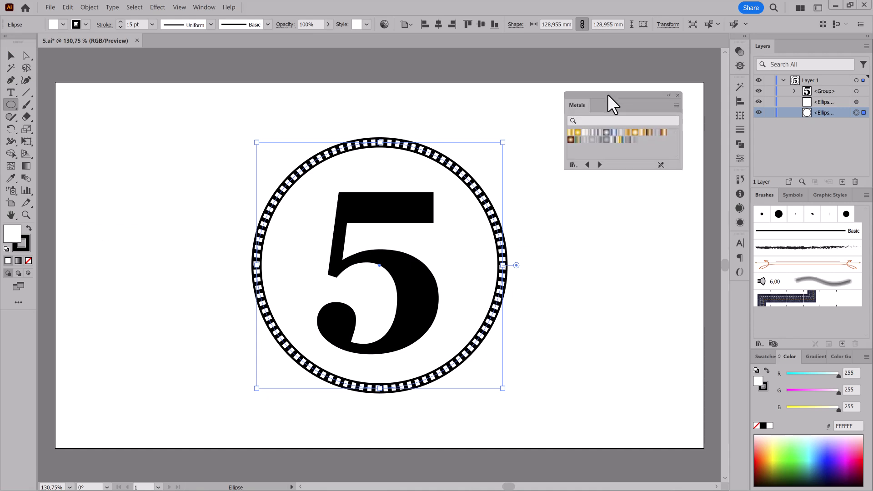
left_click(628, 133)
left_click(663, 133)
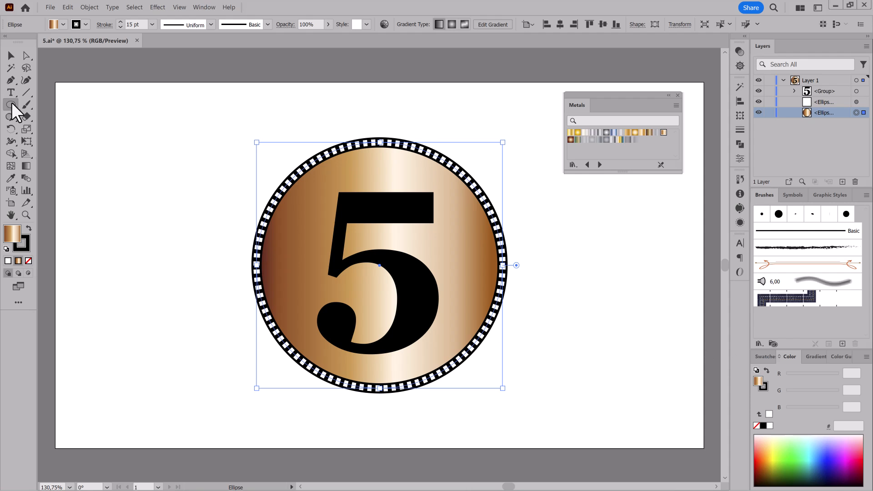
- Create a small triangle beside the badge with the Polygon tool
left_click_drag(13, 107, 41, 150)
left_click(38, 143)
left_click(596, 267)
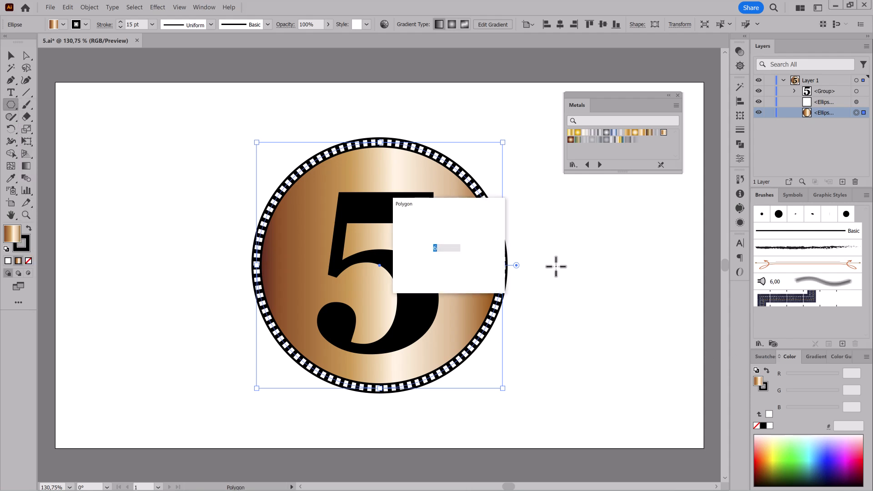
left_click(427, 251)
left_click(425, 271)
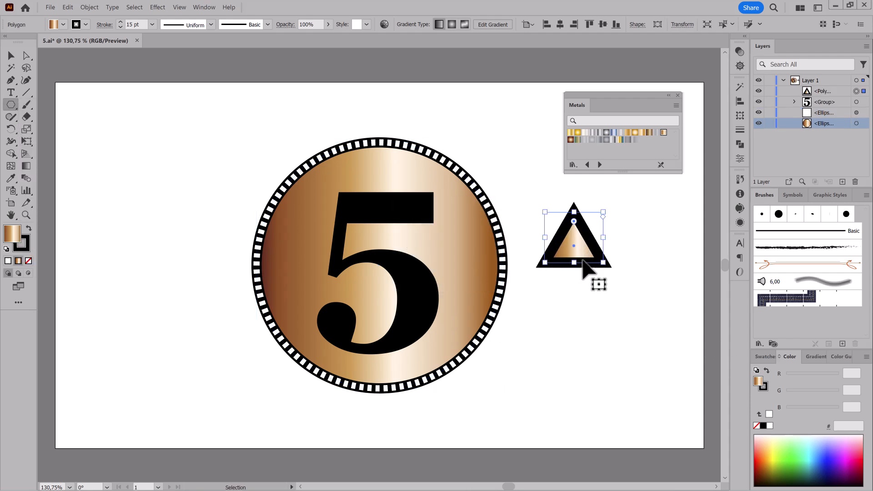
- Give the triangle a pale peach fill (FFC4AA) and remove its stroke
left_click(759, 439)
left_click(764, 388)
left_click(757, 426)
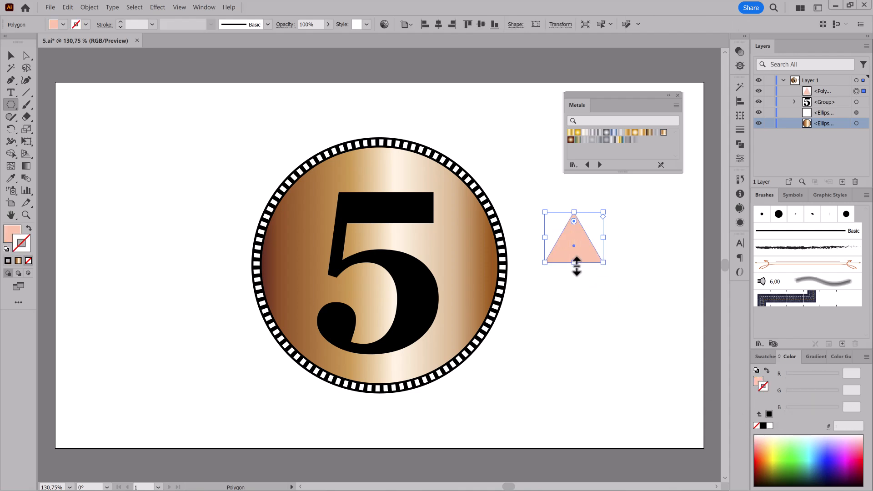
- Reshape the triangle into a thin spike about 6.2 mm wide and 60.8 mm tall, placed beside the badge
left_click_drag(574, 263, 577, 381)
left_click_drag(602, 298, 562, 300)
left_click_drag(554, 381, 379, 270)
left_click(27, 141)
left_click_drag(387, 211, 381, 211)
left_click_drag(377, 247, 544, 239)
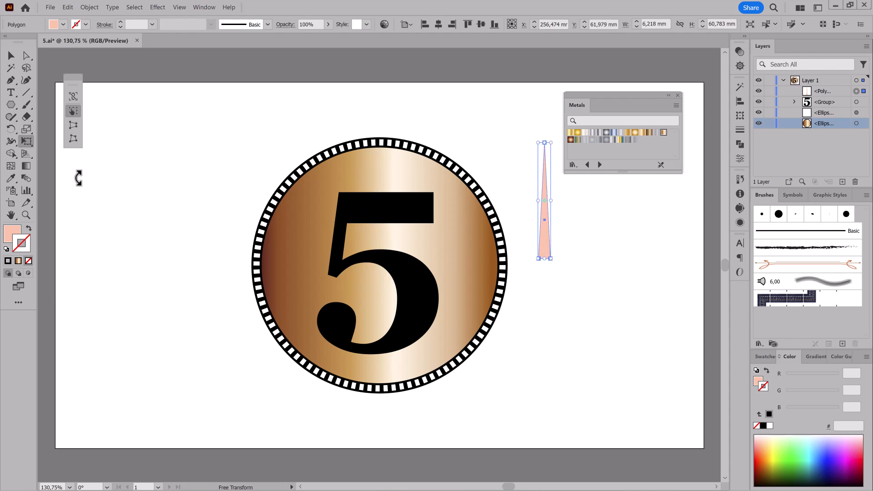
- Reflect a copy of the spike across its base along the horizontal axis
left_click_drag(11, 129, 39, 142)
left_click(550, 258, "alt")
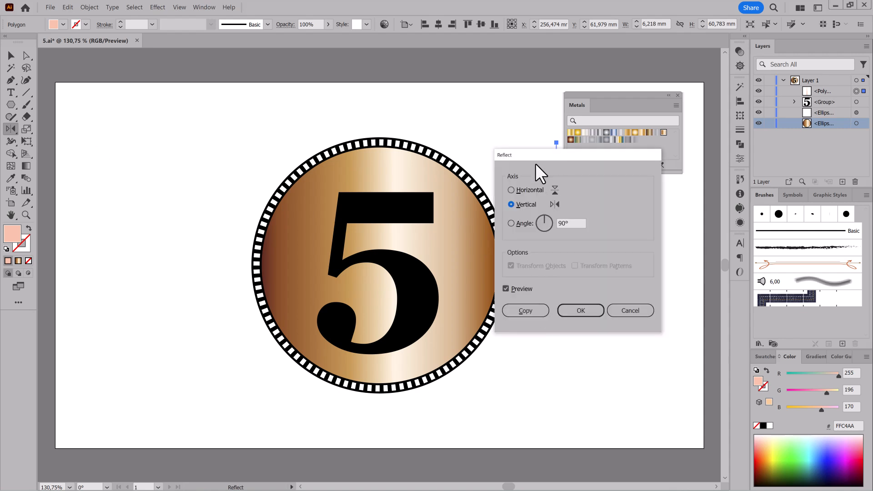
left_click(339, 162)
left_click(353, 284)
- Unite the two spikes with Pathfinder and centre the merged shape on the artboard
left_click(11, 55)
left_click(544, 254, "shift")
left_click_drag(548, 260, 673, 291)
left_click(740, 145)
left_click(620, 111)
scroll(478, 301, "down", 5)
left_click(439, 24)
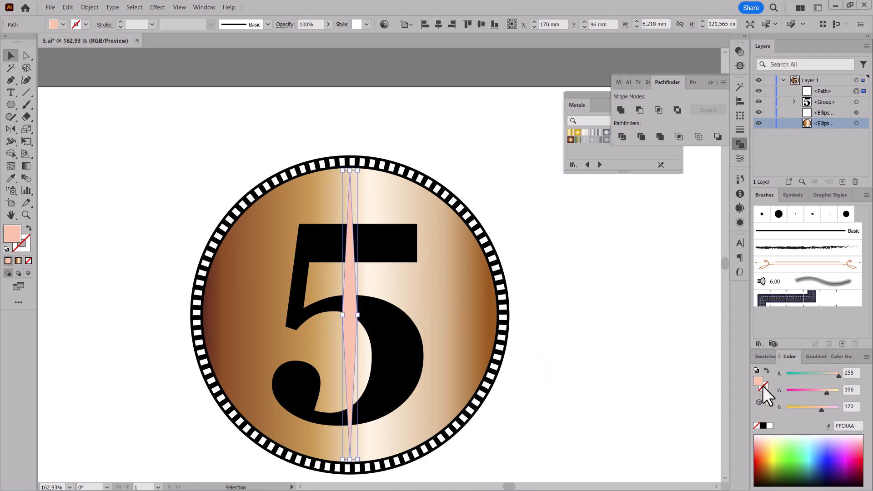
- Fill the double spike with white, place it behind the number, and shrink it to about 3.3 by 118.7 mm
left_click(769, 426)
left_click_drag(828, 92, 828, 108)
mouse_move(358, 171)
left_mouse_down()
mouse_move(360, 186)
mouse_move(363, 176)
left_mouse_up()
left_click_drag(360, 315, 357, 315)
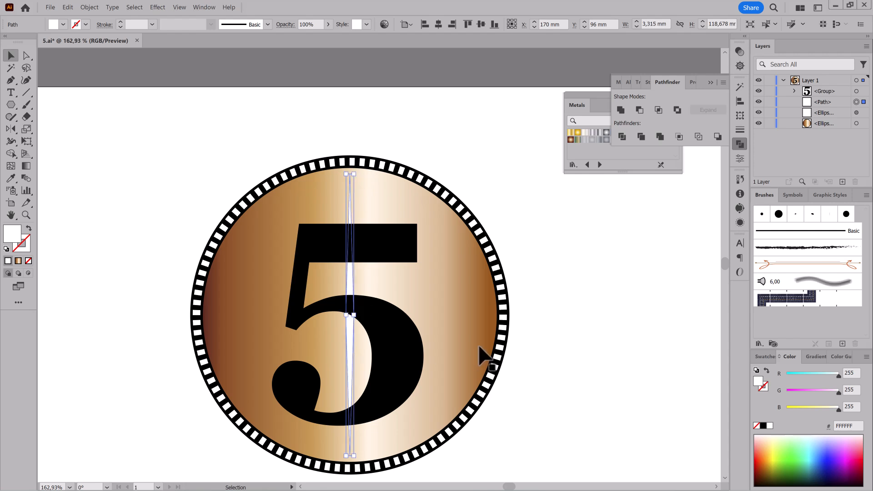
- Apply a Transform effect to the white spike with a -3° rotation and 59 copies to form a starburst
left_click(179, 7)
left_click(200, 204)
left_click(158, 7)
mouse_move(168, 79)
left_click(265, 100)
double_click(700, 278)
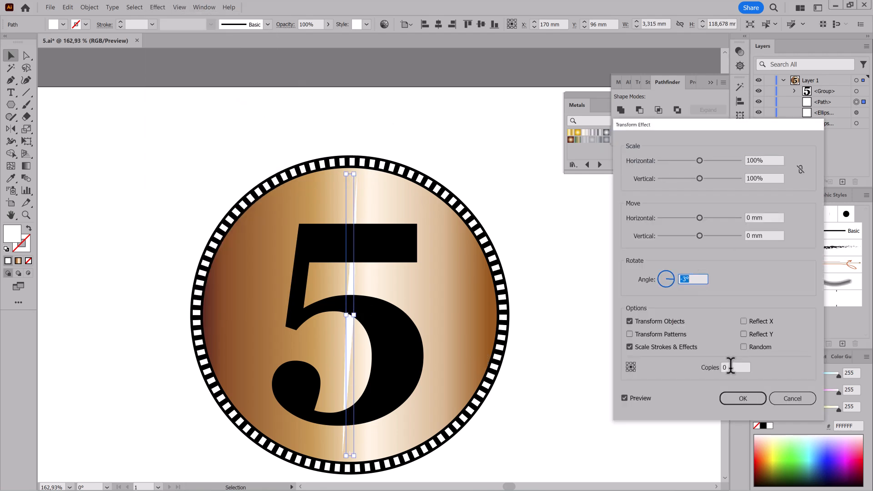
scroll(732, 366, "up", 20)
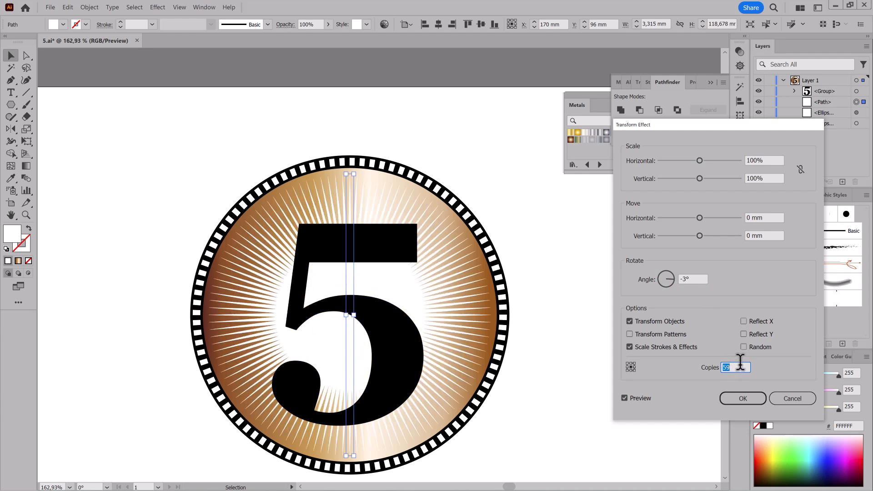
key("Return")
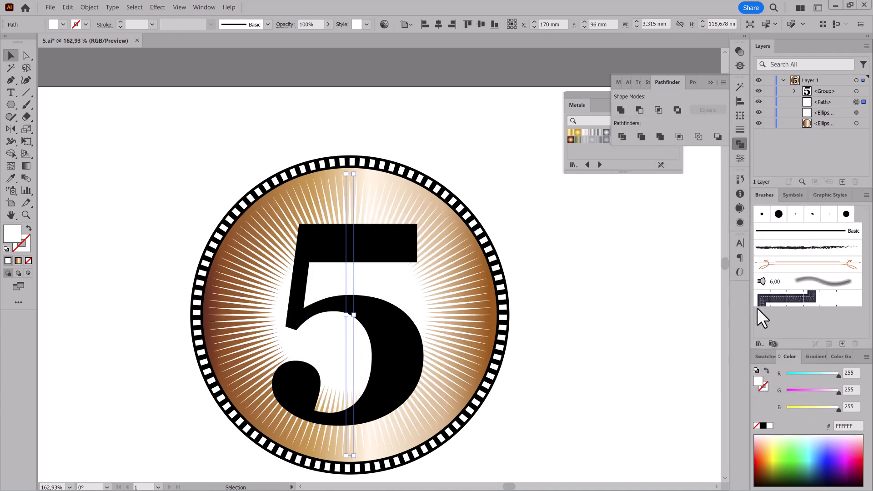
- Redirect the copper circle's gradient diagonally from lower left to upper right
left_click(856, 124)
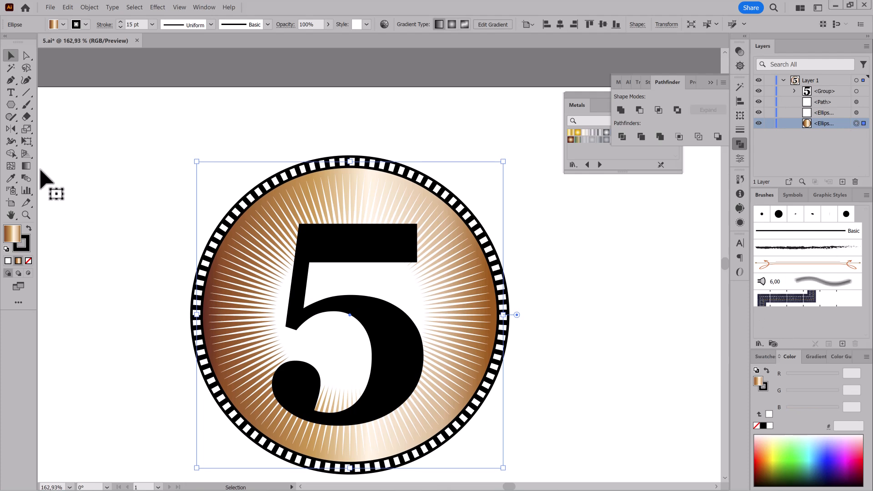
key("g")
mouse_move(175, 411)
left_mouse_down()
mouse_move(557, 226)
mouse_move(534, 241)
left_mouse_up()
- Fill the number group with dark red (840000) and give it a 4 pt gold gradient stroke
left_click(856, 91)
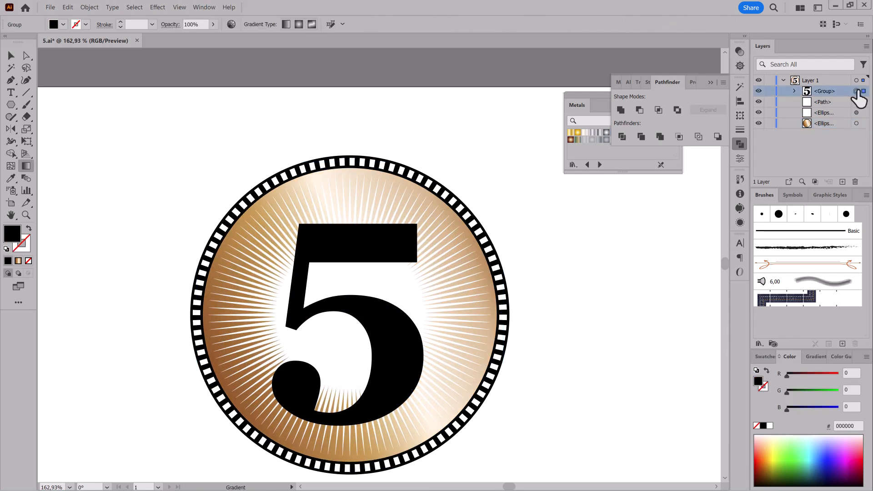
left_click_drag(787, 375, 813, 372)
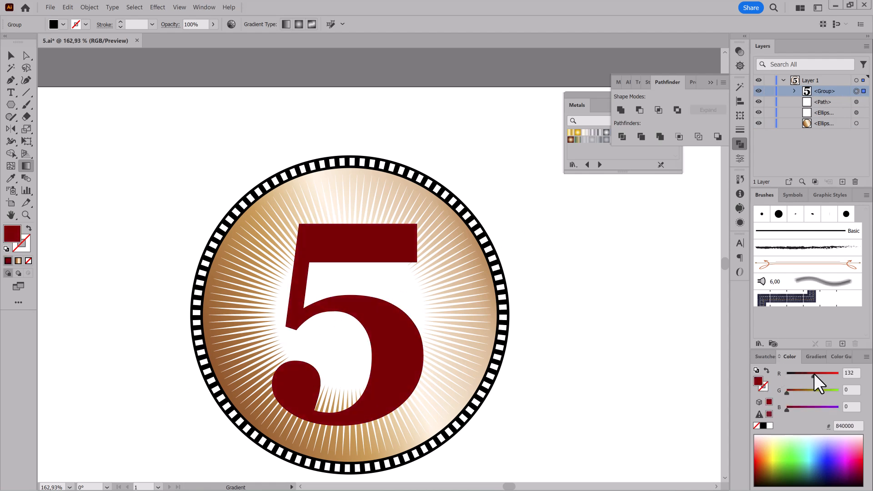
left_click(765, 358)
left_click(777, 410)
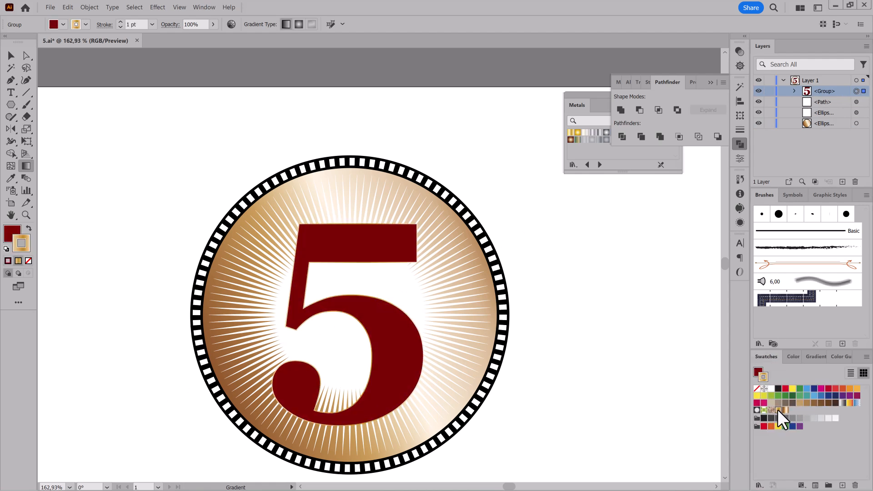
left_click(649, 95)
left_click(649, 96)
left_click(649, 96)
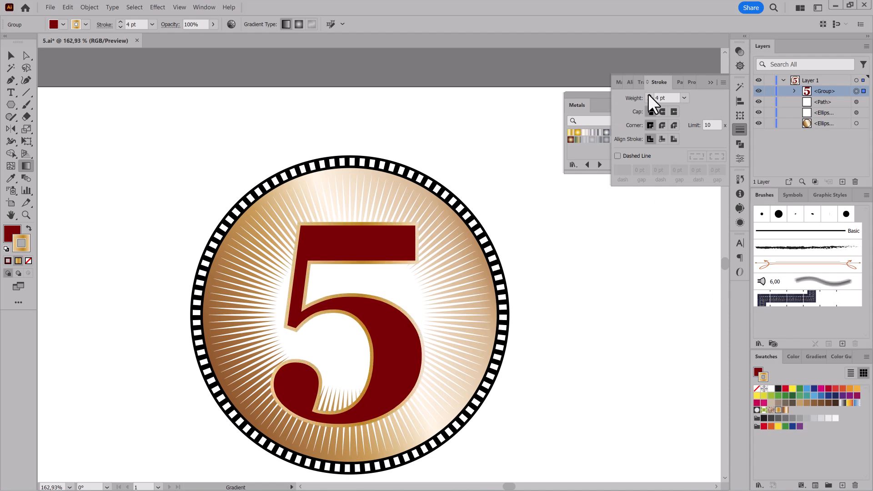
- Build layered outlines behind the number: a wider grey stroke on one copy and an 18 pt white stroke on the lowest copy
left_click(794, 91)
left_click(857, 112)
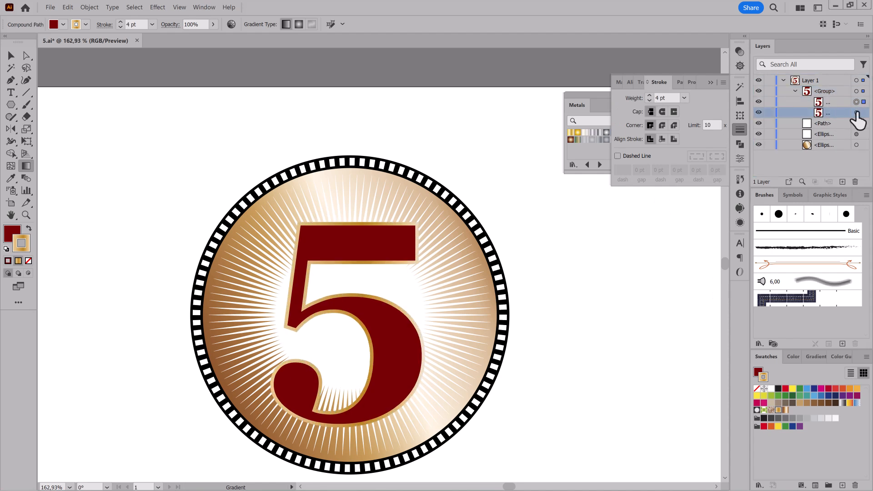
left_click(648, 95)
left_click(648, 95)
left_click(649, 95)
left_click(648, 95)
left_click(649, 95)
left_click(649, 95)
left_click(649, 95)
left_click_drag(834, 113, 842, 182)
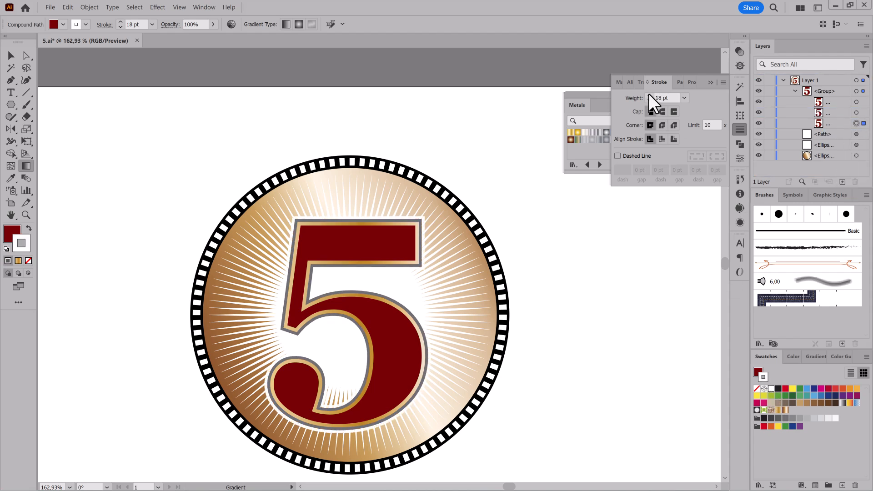
- Stretch the number group slightly upward with Free Transform and lock it
left_click(856, 91)
key("e")
mouse_move(421, 222)
left_mouse_down()
mouse_move(444, 205)
mouse_move(438, 207)
mouse_move(479, 150)
mouse_move(434, 205)
mouse_move(433, 195)
mouse_move(414, 215)
left_mouse_up()
left_click(584, 253, "ctrl")
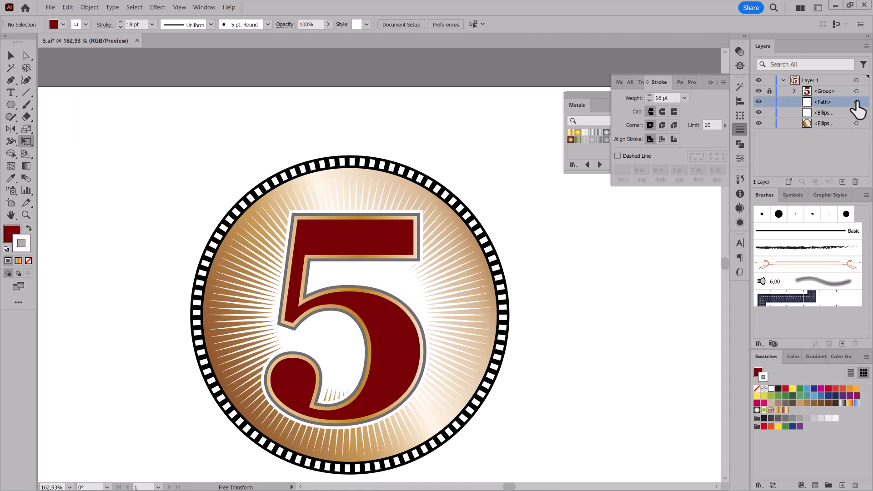
- Reshape the starburst rays behind the number with Free Transform
left_click(857, 102)
left_click_drag(315, 343, 381, 369)
mouse_move(384, 294)
left_mouse_down()
mouse_move(415, 290)
mouse_move(382, 296)
left_mouse_up()
left_click_drag(510, 314, 364, 291)
left_click(241, 154, "ctrl")
key("ctrl+0")
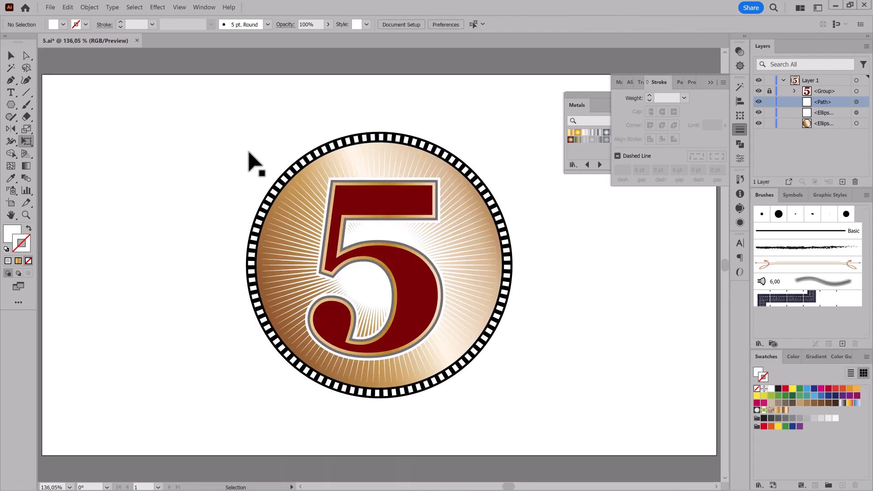
- Enlarge the lowest copper circle to about 140.1 mm and give it a dark grey stroke of about 6.1 pt
left_click(856, 134)
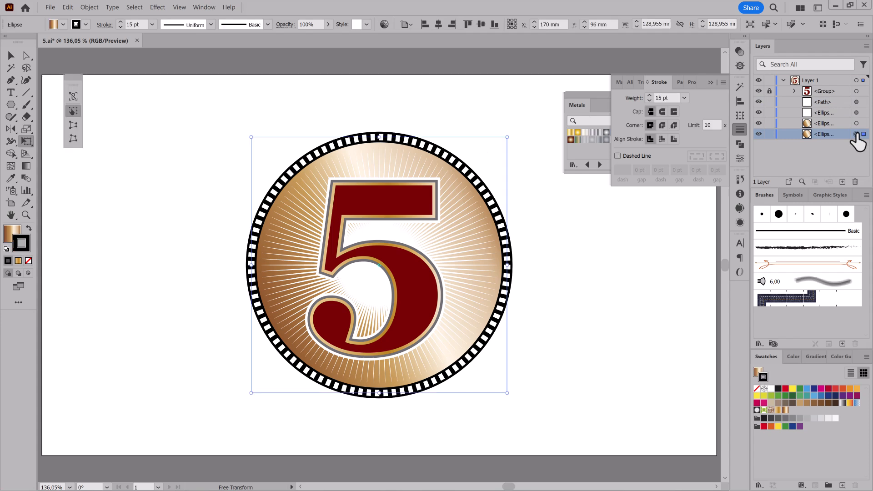
left_click_drag(505, 138, 516, 129)
left_click(120, 27)
left_click(120, 27)
left_click(120, 27)
left_click(121, 27)
left_click(121, 21)
left_click(121, 22)
left_click(121, 21)
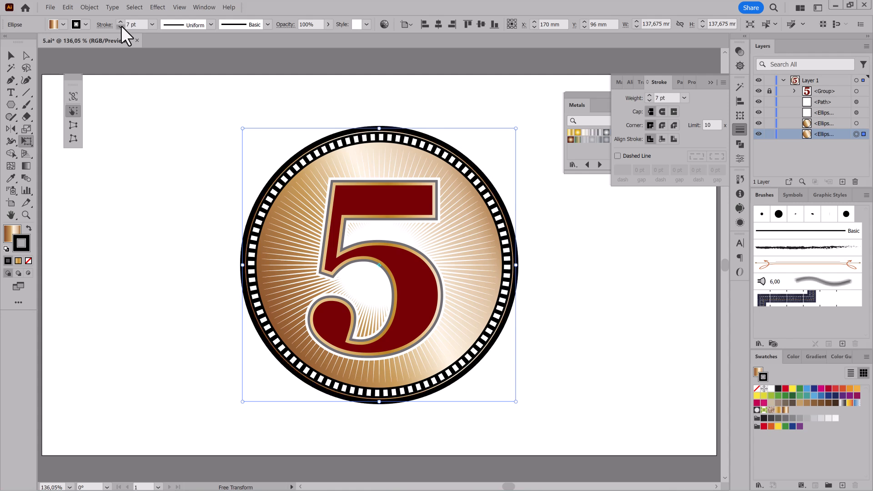
left_click(785, 418)
left_click_drag(514, 130, 517, 129)
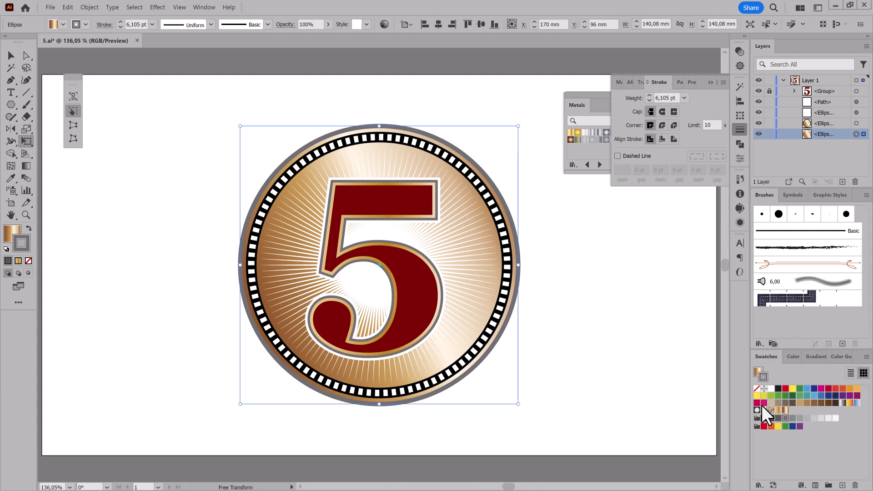
- Duplicate the lowest circle, enlarge it slightly, and give it a white fill with a grey stroke
left_click(757, 390)
left_click_drag(841, 183, 841, 182)
left_click_drag(518, 126, 523, 122)
left_click(756, 372)
left_click(771, 389)
left_click(765, 378)
left_click(792, 419)
- Set the white circle's stroke to 6 pt, place it behind the other circles, scale it to about 143.9 mm and darken its grey stroke
left_click(121, 22)
left_click(121, 22)
left_click(121, 22)
left_click(121, 22)
left_click(121, 22)
left_click_drag(822, 135, 820, 148)
left_click_drag(525, 119, 518, 123)
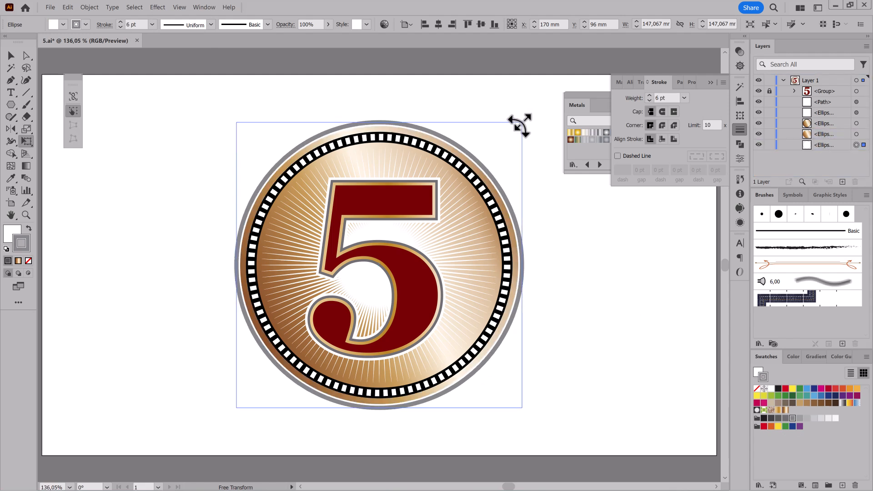
left_click(785, 418)
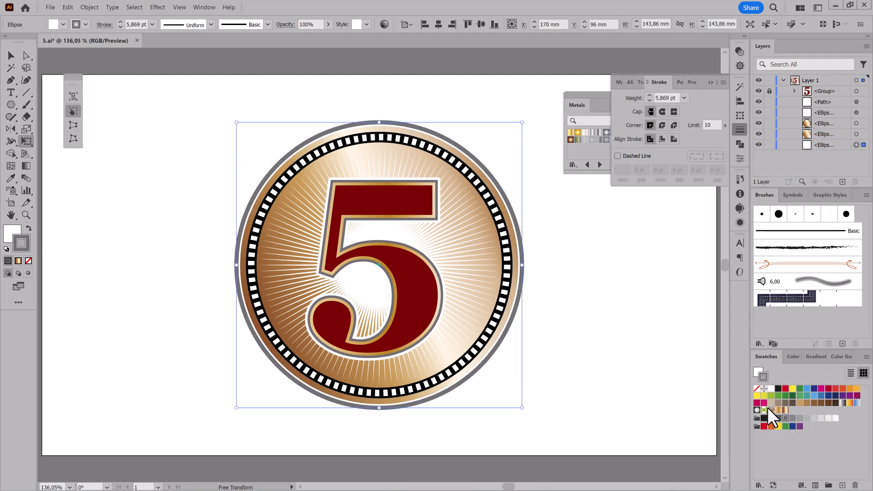
- Duplicate the white outermost circle, enlarge the lower one slightly, and adjust its stroke to about 5 pt
left_click_drag(848, 144, 843, 182)
left_click(857, 156)
left_click_drag(521, 123, 525, 119)
left_click(648, 100)
left_click(648, 100)
left_click(648, 100)
left_click(649, 95)
left_click(650, 95)
left_click(650, 95)
left_click(649, 95)
- Duplicate the white dashed ring and enlarge one copy to the badge's outer edge, keeping a butt cap
left_click(759, 113)
left_click(759, 113)
left_click_drag(835, 112, 842, 182)
left_click(856, 113)
left_click_drag(506, 138, 529, 115)
key("Down")
key("Down")
left_click(660, 112)
left_click(650, 110)
- Give the lowest circle a lighter grey stroke
left_click(825, 111)
left_click(829, 156)
left_click(856, 167)
left_click(806, 419)
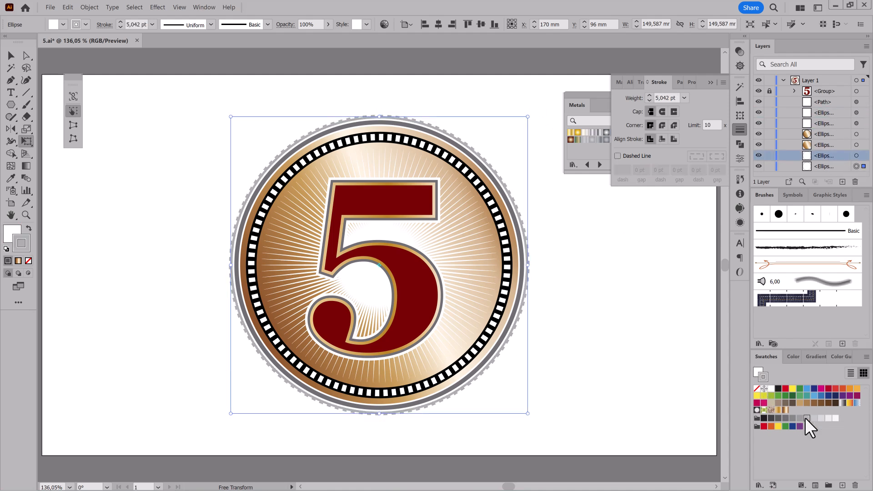
left_click(691, 364)
- Select the three lowest circles and scale them down slightly together
left_click(856, 166)
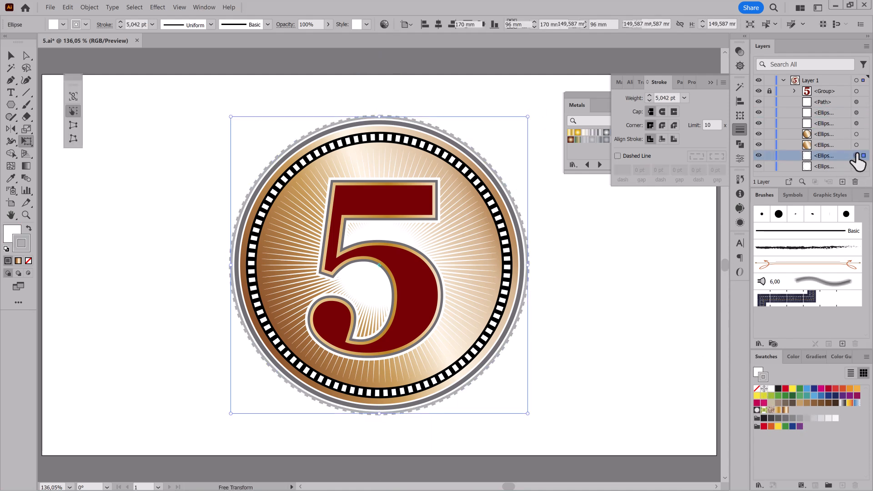
left_click(856, 145, "shift")
left_click_drag(521, 119, 521, 120)
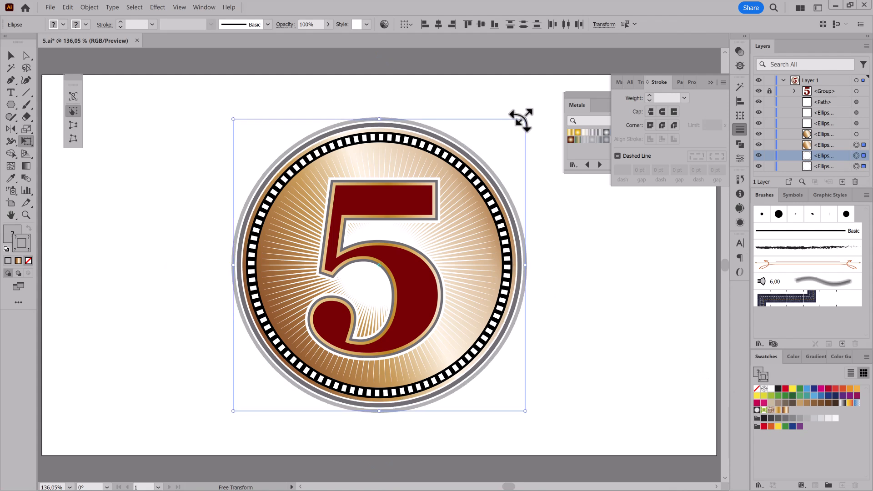
- Shrink the outer dashed ring slightly so it cuts notches into the light grey rim
left_click(856, 113)
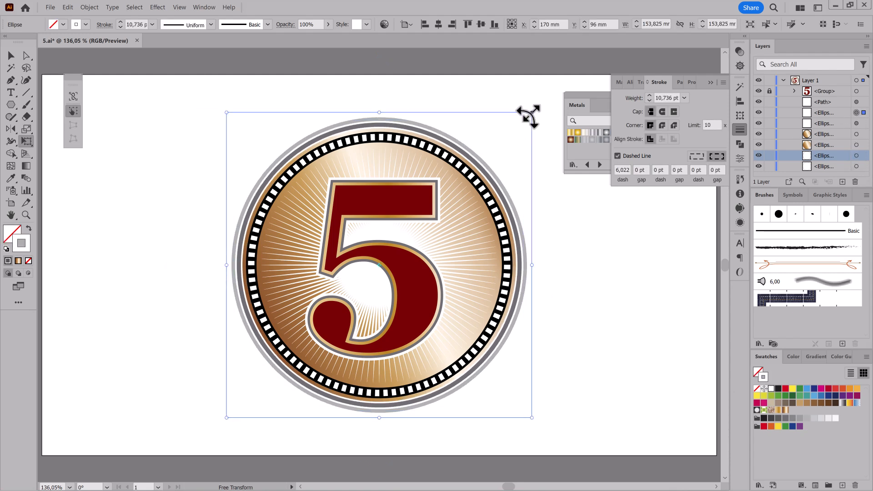
left_click_drag(525, 118, 523, 119)
left_click(672, 303)
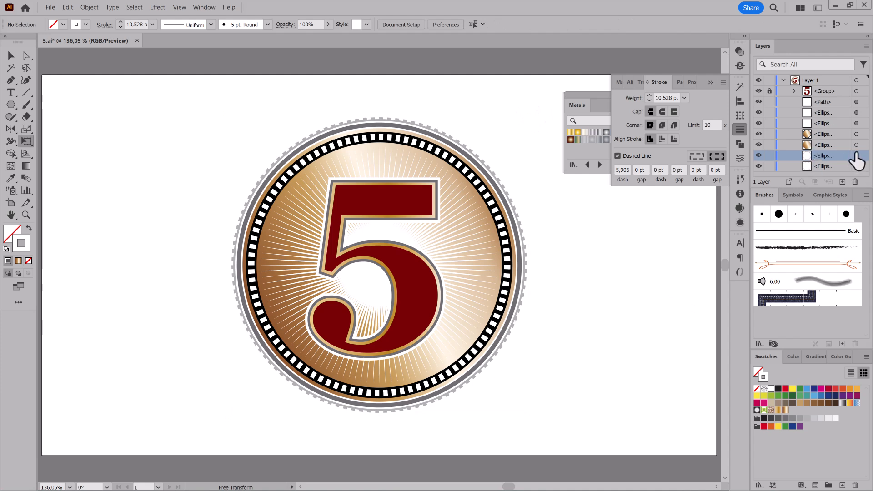
- Duplicate the black-bordered copper circle, then remove the lower copy's stroke and the upper copy's fill
left_click_drag(838, 134, 842, 182)
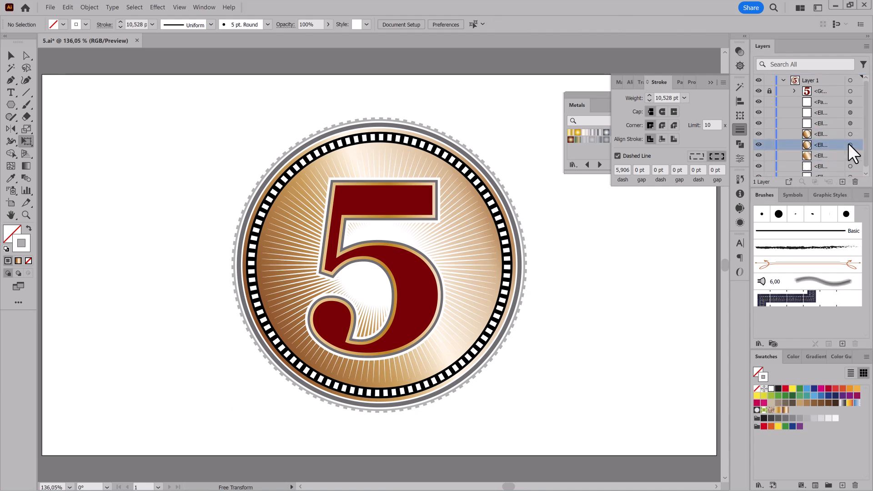
left_click(849, 145)
left_click(757, 388)
left_click(850, 134)
left_click(758, 372)
left_click(757, 389)
- Expand the black ring into a filled shape and outline it with a 2 pt gold gradient stroke aligned outside
left_click(89, 7)
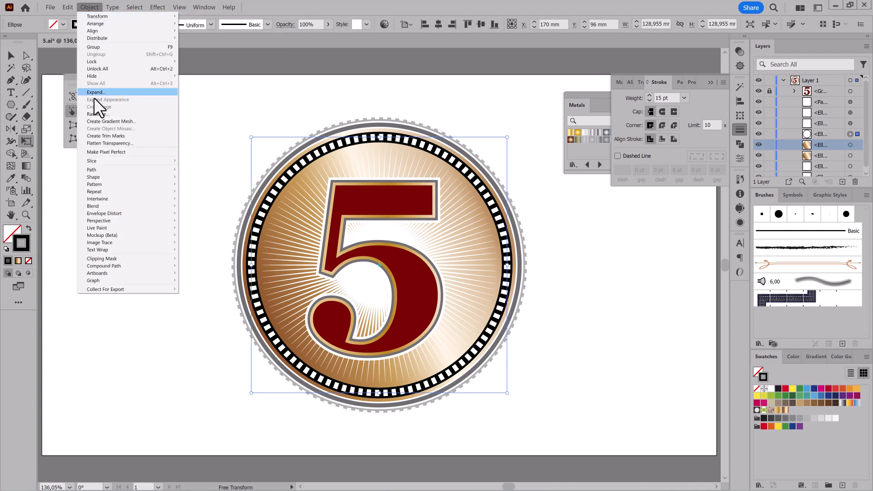
left_click(94, 91)
left_click(406, 300)
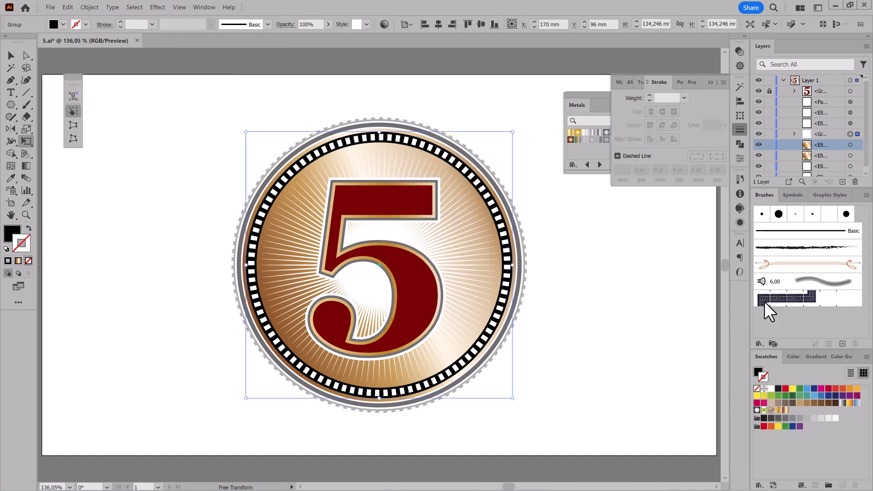
left_click(778, 411)
left_click(649, 96)
left_click_drag(510, 237, 650, 313)
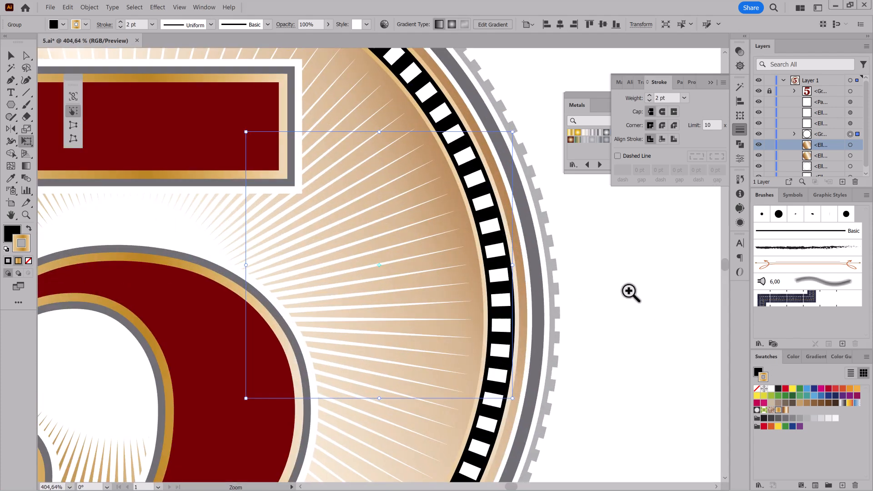
left_click(673, 139)
key("ctrl+0")
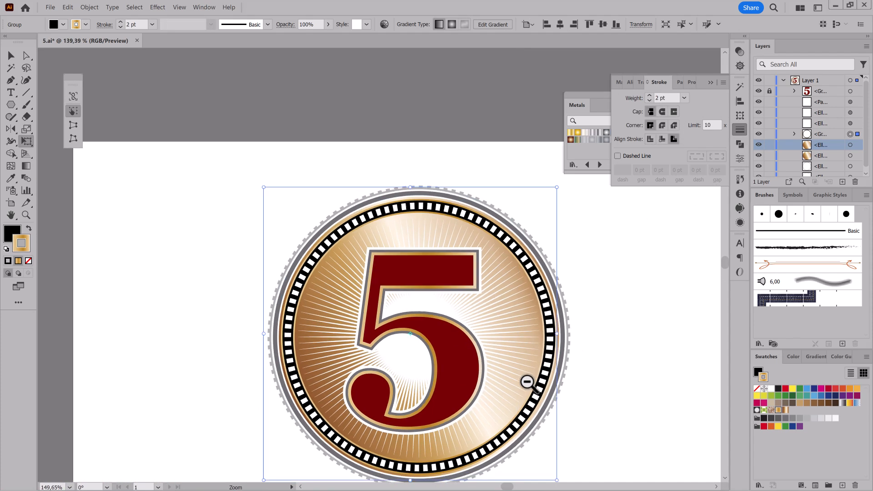
- Redraw the lower copper circle's gradient diagonally from the badge's upper right to its lower part, and close the floating panels
left_click(850, 155)
left_click_drag(546, 117, 418, 431)
key("ctrl+shift+a")
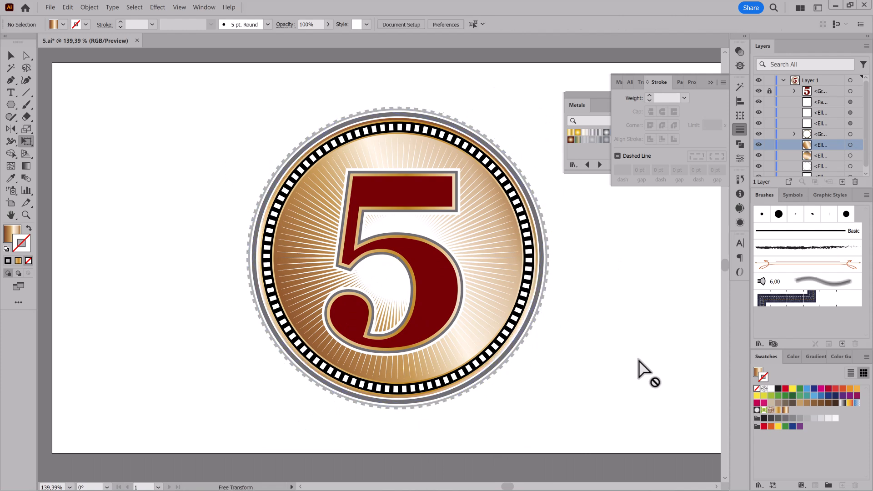
left_click(723, 76)
left_click(678, 94)
- Draw a narrow horizontal ellipse beside the badge's upper right and fill it with black
left_click(11, 105)
left_click(57, 129)
left_click_drag(626, 149, 526, 145)
left_click(758, 372)
left_click(763, 426)
- Reshape the black ellipse into a teardrop and convert the anchor at its thin end to a sharp point
scroll(626, 141, "up", 2)
key("a")
left_click(593, 144)
left_click(181, 7)
left_click(200, 194)
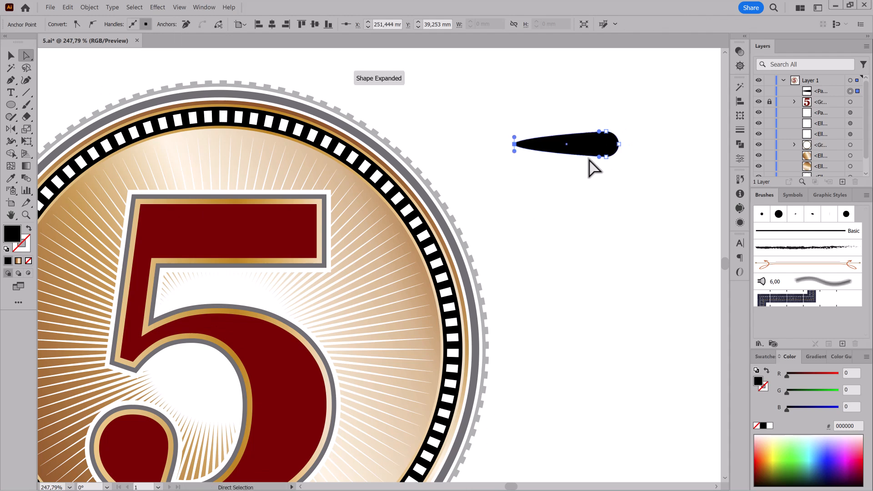
scroll(580, 179, "up", 3)
left_click_drag(9, 83, 41, 128)
left_click_drag(465, 166, 485, 159)
- Adjust the teardrop's anchors into a straight-sided taper about 14.5 mm by 3.5 mm and place it above the badge's upper right
left_click(25, 56)
left_click_drag(438, 135, 499, 157)
left_click_drag(570, 145, 571, 103)
left_click_drag(594, 228, 467, 175)
left_click_drag(593, 182, 618, 139)
left_click(28, 142)
- Create a new art brush from the tapered teardrop, accepting its brush options
left_click(866, 195)
left_click(828, 200)
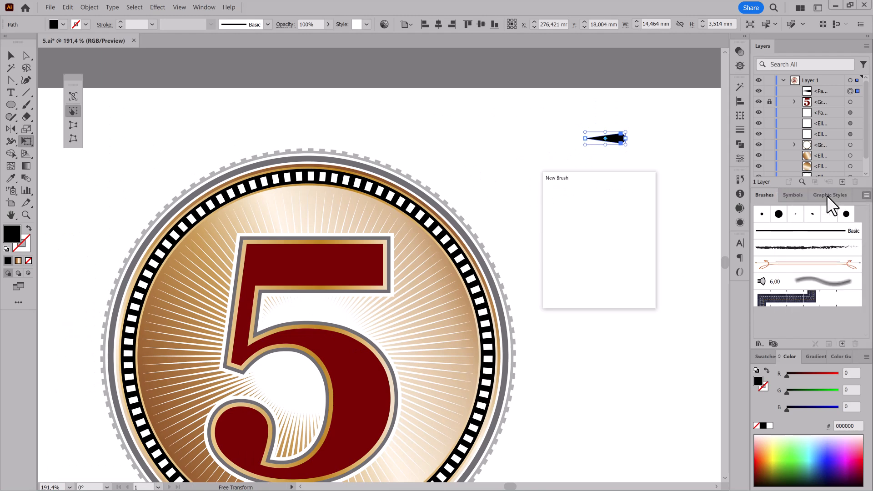
left_click(577, 286)
left_click(731, 358)
- Choose the Paintbrush tool, confirm its tool options, and deselect the teardrop
left_click(27, 105)
double_click(27, 106)
left_click(495, 296)
key("ctrl+shift+a")
- Paint several curved test strokes with the teardrop brush to the right of the badge
mouse_move(614, 399)
left_mouse_down()
mouse_move(607, 325)
mouse_move(622, 291)
left_mouse_up()
left_click_drag(590, 360, 576, 266)
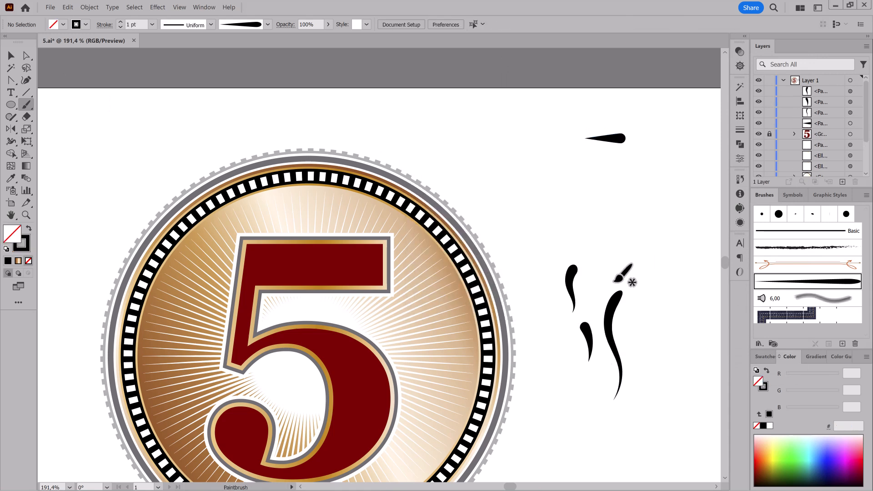
mouse_move(613, 220)
left_mouse_down()
mouse_move(596, 226)
mouse_move(639, 231)
left_mouse_up()
- Duplicate the teardrop below the original and make the copy's wide end more oval by shifting its anchors and lengthening the end handles
left_click_drag(612, 146, 572, 189)
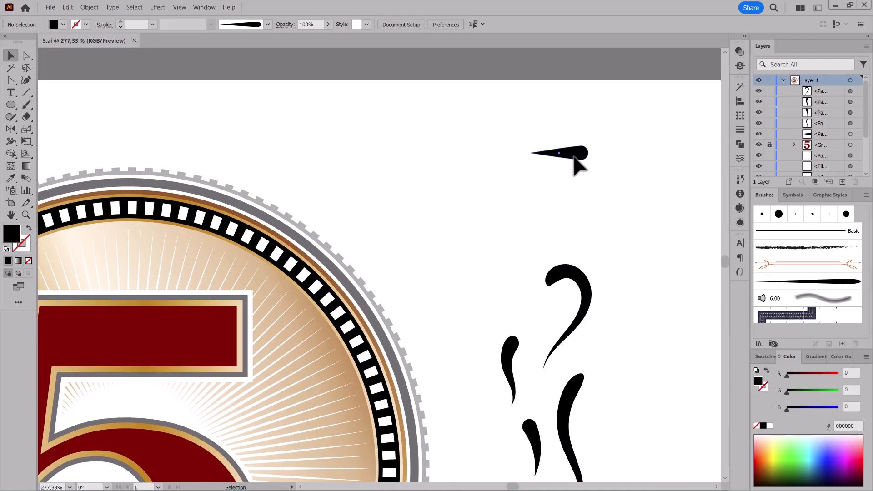
left_click(574, 157)
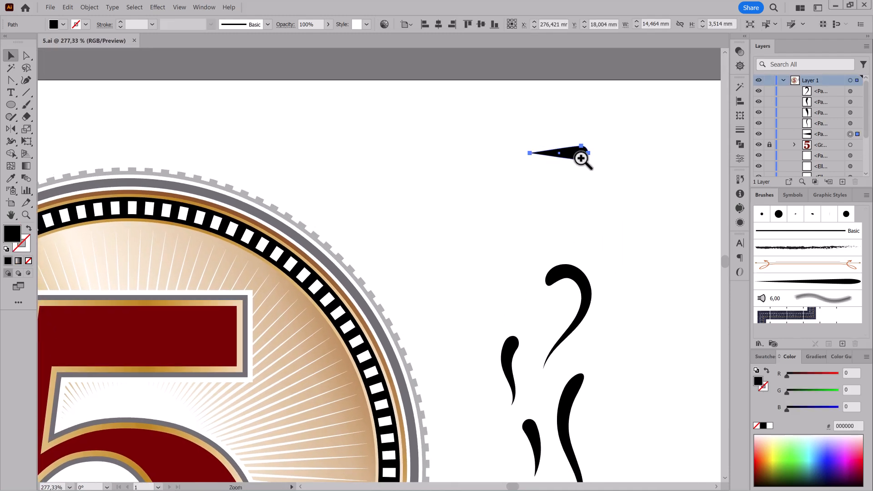
scroll(582, 163, "up", 4)
left_click_drag(581, 159, 528, 265)
key("a")
left_click_drag(524, 231, 536, 285)
key("Left")
key("Left")
left_click(551, 257)
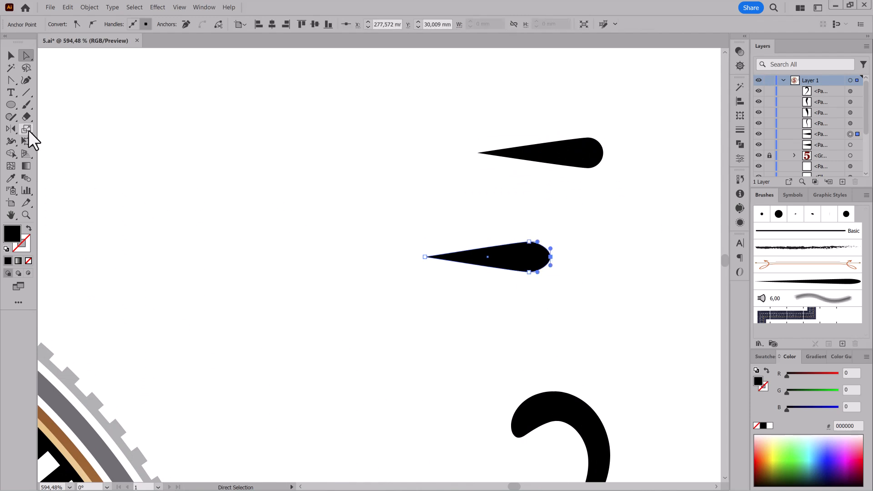
left_click(26, 129)
scroll(547, 261, "up", 4)
key("a")
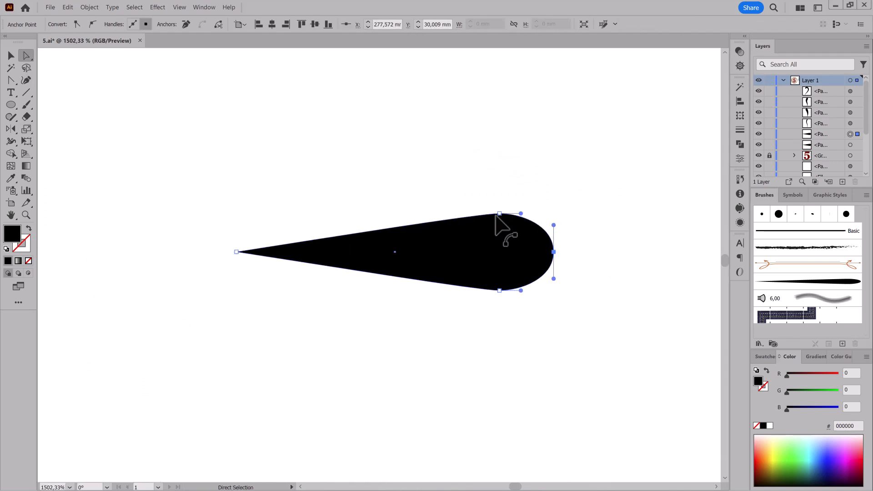
- Bend the copied teardrop's straight upper and lower sides outward into symmetrical curves using the anchor handles
left_click_drag(478, 213, 427, 214)
left_click(499, 290)
left_click_drag(478, 290, 426, 290)
left_click_drag(324, 265, 323, 268)
left_click(236, 251)
left_click_drag(325, 237, 325, 229)
left_click_drag(323, 273, 324, 280)
- Move the two widest-point anchors slightly toward the tip and extend their handles toward the rounded end
left_click_drag(507, 198, 488, 291)
left_click(488, 213)
left_click_drag(510, 213, 521, 213)
left_click(488, 291)
left_click_drag(511, 291, 521, 291)
mouse_move(540, 372)
left_mouse_down()
mouse_move(480, 408)
mouse_move(424, 238)
left_mouse_up()
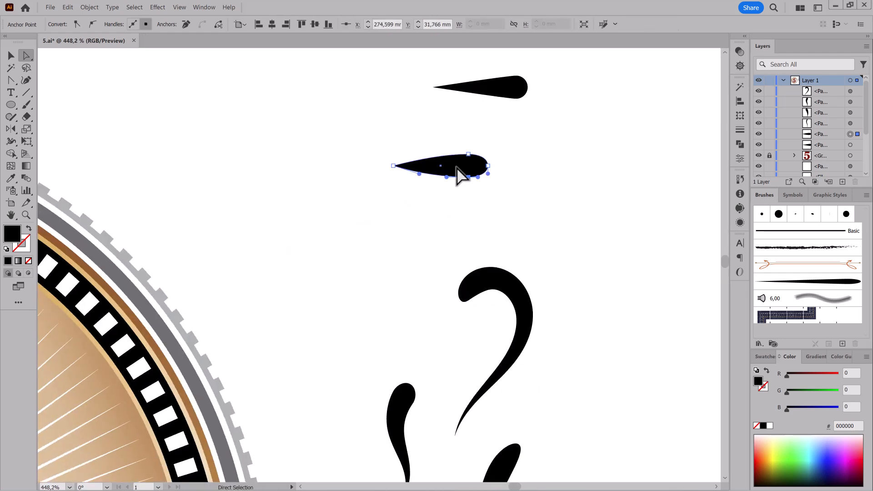
- Create a second art brush from the curved teardrop, accepting its brush options
key("v")
left_click(479, 191)
left_click(468, 169)
left_click(842, 343)
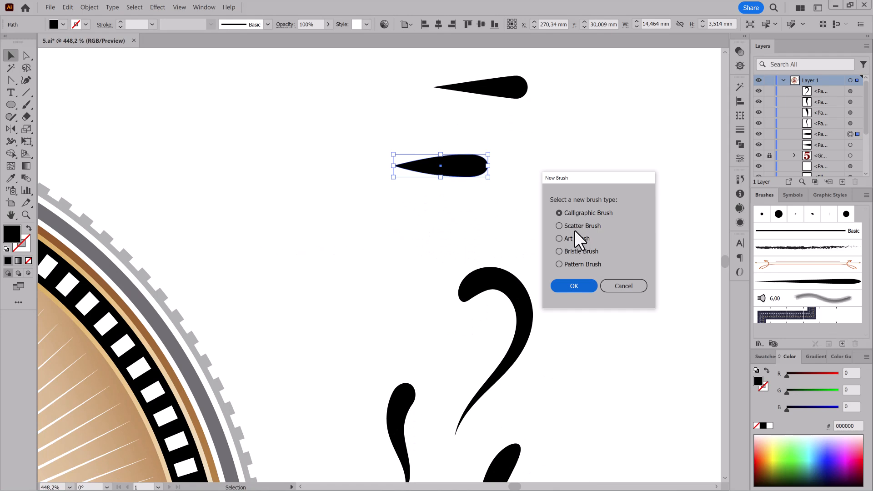
left_click(569, 285)
left_click(725, 356)
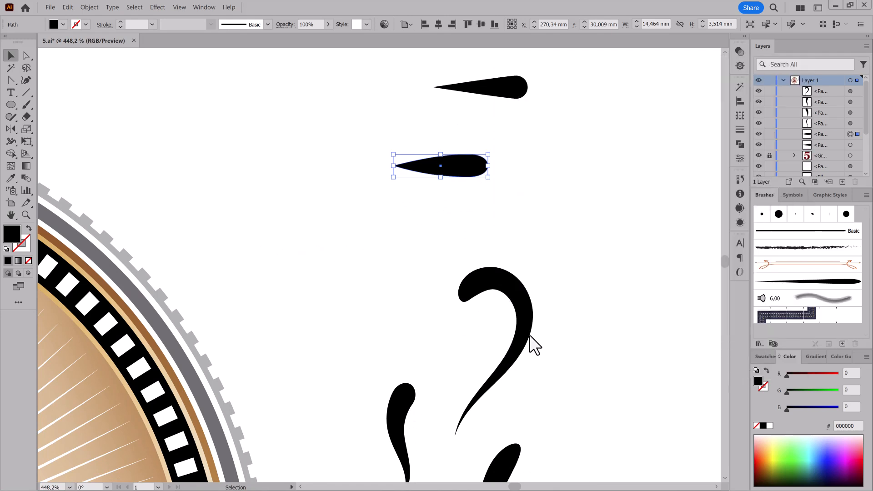
- Apply the second teardrop brush to the test strokes to compare the two brushes
left_click(525, 334)
left_click(816, 299)
left_click_drag(570, 350, 495, 350)
left_click_drag(590, 363, 603, 283)
left_click_drag(579, 315, 613, 242)
left_click(502, 255)
left_click(819, 298)
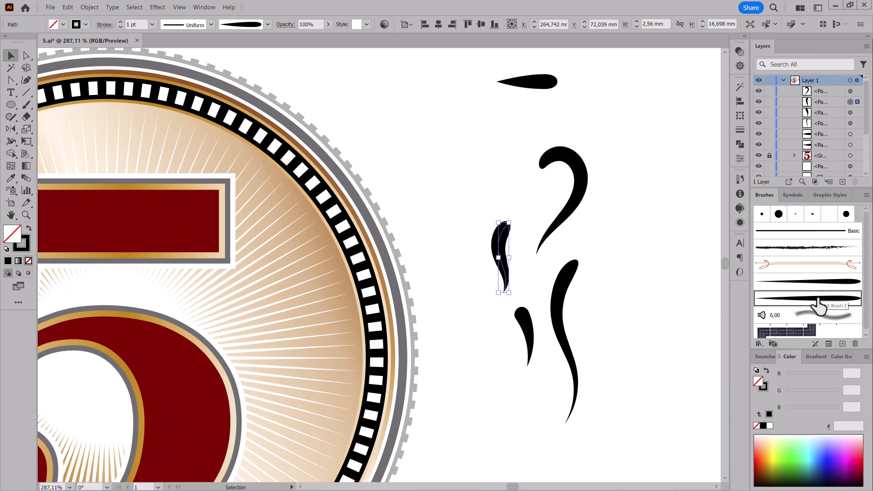
left_click(615, 300)
- Delete the brush test artwork to the right of the badge
mouse_move(319, 352)
left_mouse_down()
mouse_move(429, 299)
mouse_move(378, 313)
left_mouse_up()
mouse_move(378, 313)
left_mouse_down()
mouse_move(446, 300)
mouse_move(442, 291)
left_mouse_up()
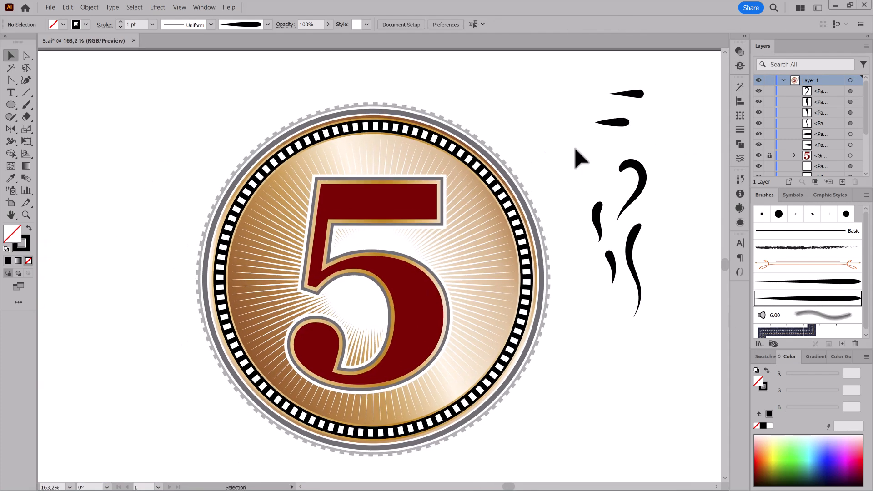
left_click_drag(624, 217, 662, 331)
key("Delete")
- Lock Layer 1, add a new layer above it, and ready the Paintbrush with the second teardrop brush
left_click(783, 80)
left_click(769, 81)
left_click(842, 182)
left_click(765, 386)
mouse_move(339, 157)
left_mouse_down()
mouse_move(483, 196)
mouse_move(492, 245)
left_mouse_up()
left_click(800, 299)
key("b")
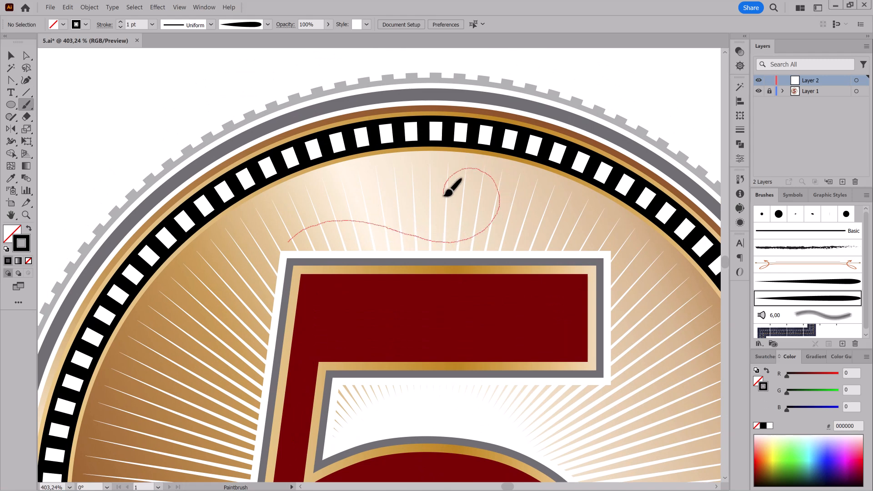
- Paint a long curled flourish above the top bar of the 5, then scale and rotate it slightly to fit
left_click_drag(444, 192, 445, 200)
key("e")
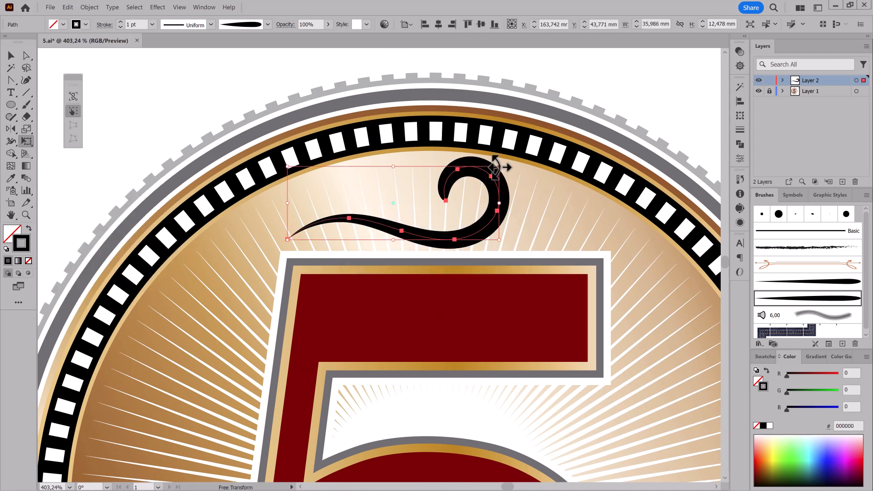
left_click_drag(499, 238, 480, 217)
left_click(740, 116)
left_click(722, 83)
left_click(723, 83)
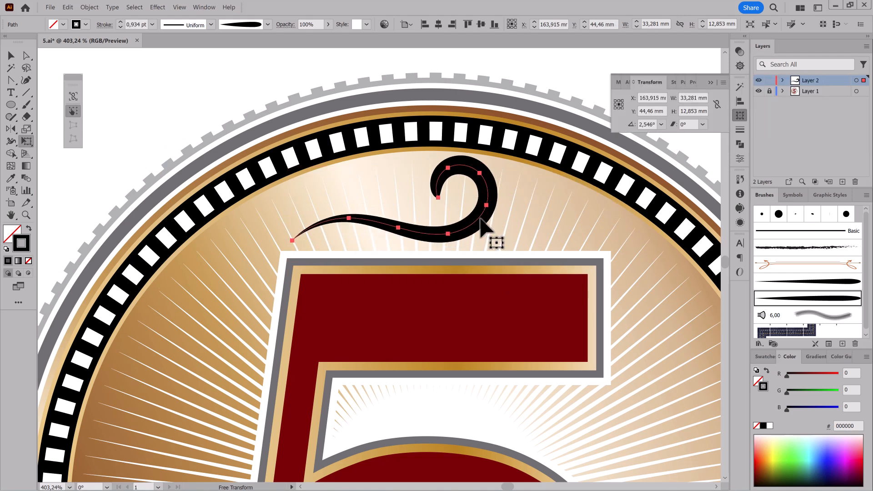
key("ctrl+shift+a")
- Paint two short leaf strokes at the flourish's left end with a 0,7 pt stroke and two more at its right end
left_click(26, 104)
left_click_drag(292, 237, 291, 187)
key("v")
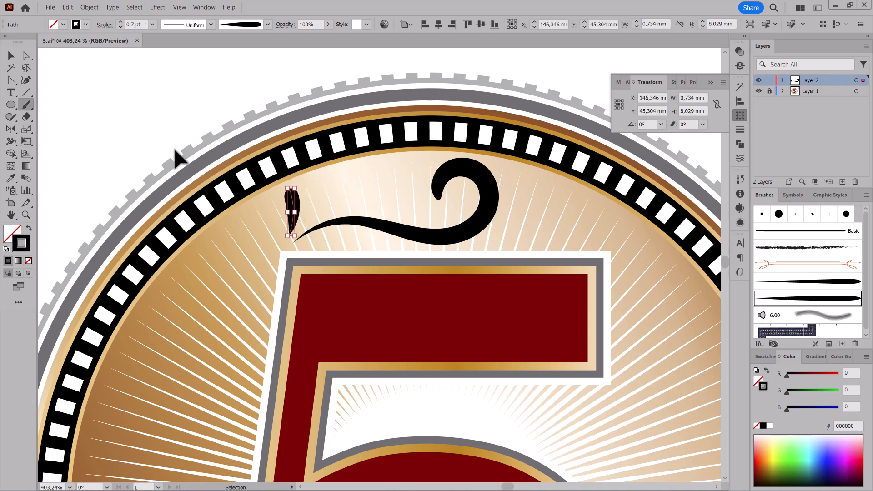
key("ctrl+shift+a")
left_click_drag(293, 236, 373, 175)
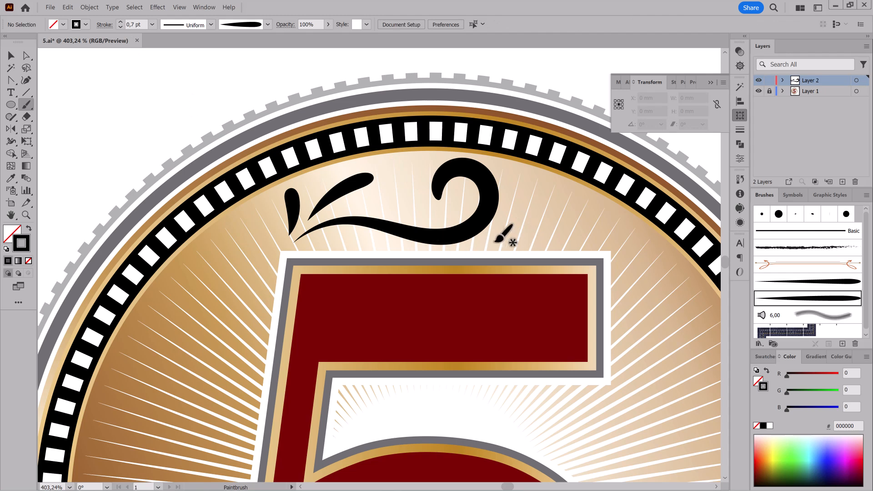
left_click_drag(542, 207, 557, 189)
left_click_drag(541, 240, 610, 227)
key("ctrl+shift+a")
- Paint two leaf strokes, a wavy flourish and a short accent at 0,75 pt in the opening below the 5's top bar, and save
scroll(624, 253, "down", 3)
left_click_drag(584, 268, 489, 189)
scroll(438, 229, "up", 2)
left_click_drag(438, 228, 457, 247)
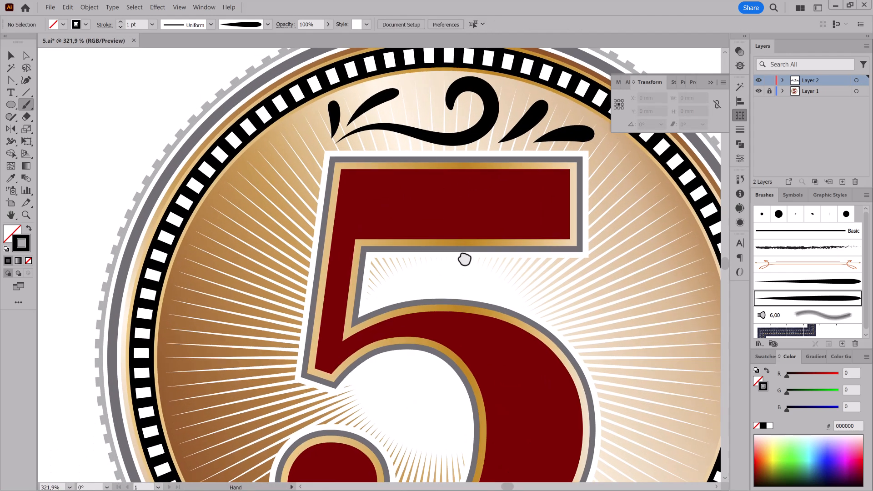
mouse_move(375, 309)
left_mouse_down()
mouse_move(421, 293)
mouse_move(385, 268)
left_mouse_up()
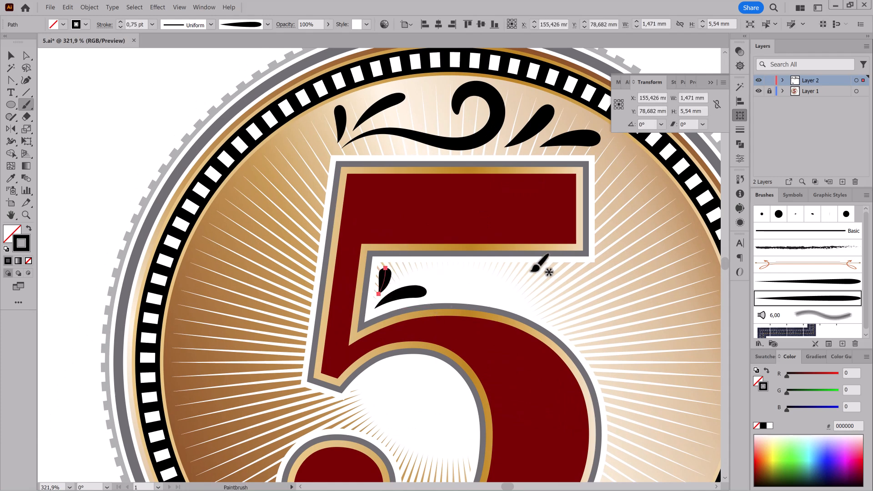
left_click_drag(515, 298, 547, 301)
key("ctrl+shift+a")
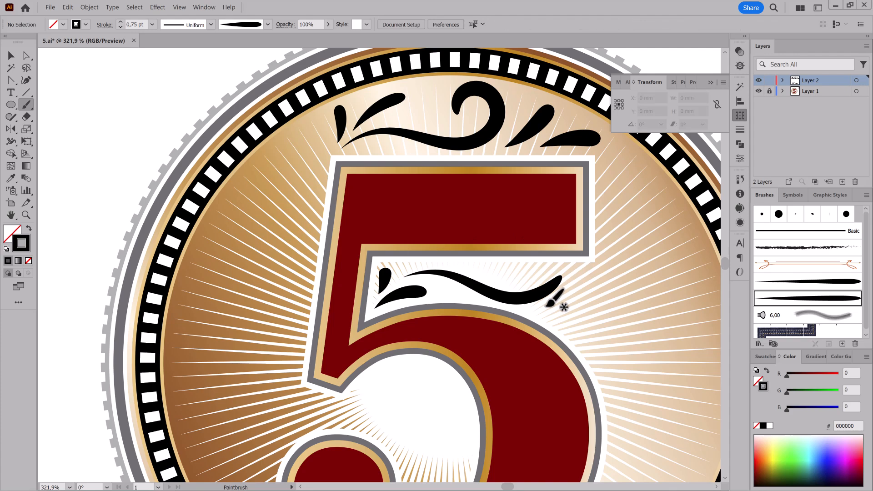
left_click_drag(486, 278, 532, 271)
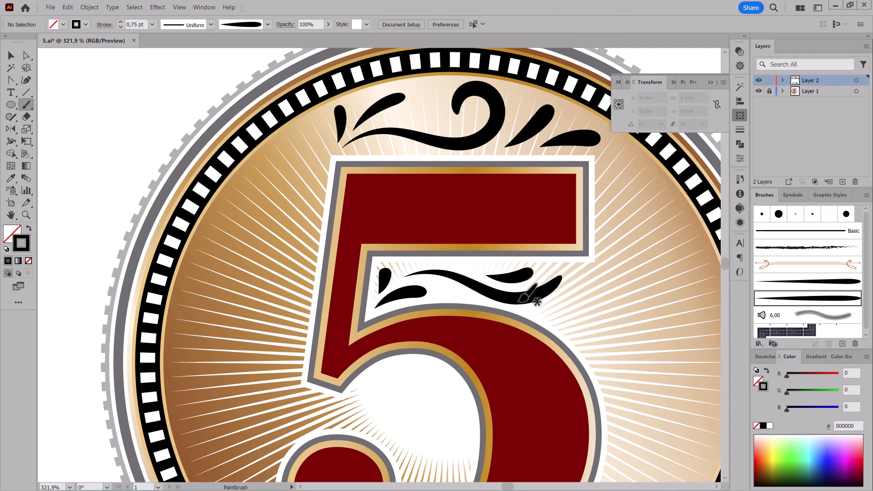
left_click_drag(662, 349, 590, 366)
key("ctrl+s")
- Paint a large hooked stroke inside the 5's lower bowl at 1 pt, then enlarge and rotate it slightly
left_click_drag(497, 337, 533, 180)
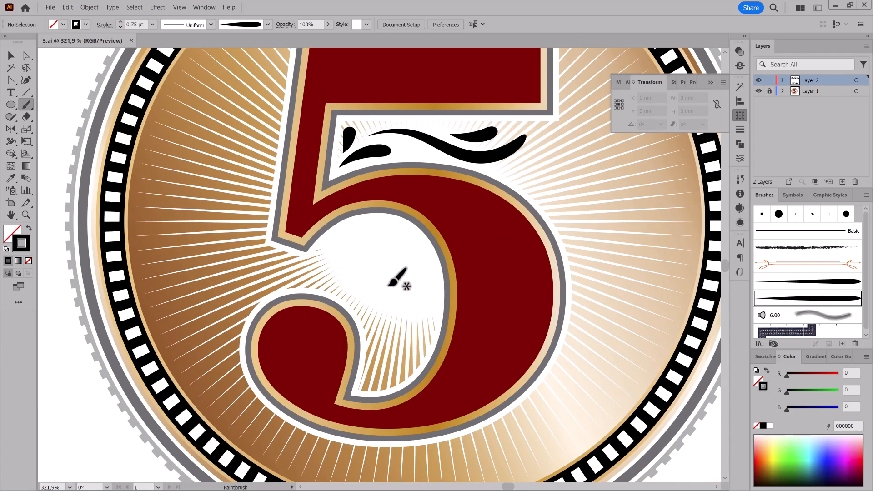
left_click_drag(392, 285, 365, 302)
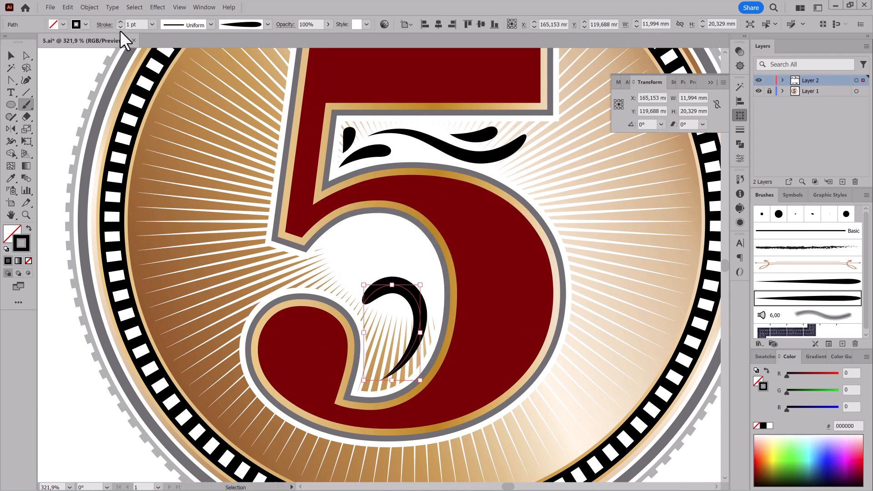
key("e")
left_click_drag(364, 381, 360, 384)
mouse_move(430, 278)
left_mouse_down()
mouse_move(409, 302)
mouse_move(418, 288)
mouse_move(416, 311)
left_mouse_up()
key("ctrl+shift+a")
key("b")
- Paint two small barbs inside the hooked stroke and a leaf stroke beside its tail, then set the stroke weight to 0,75 pt
scroll(450, 318, "up", 3)
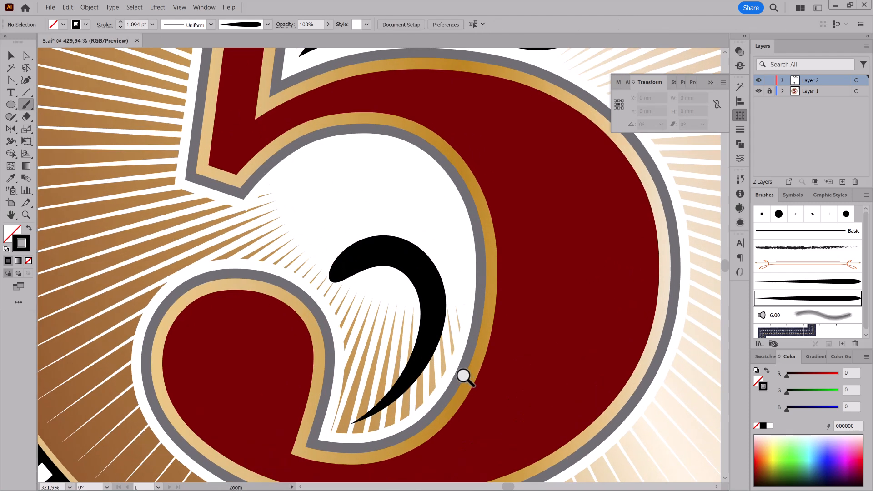
left_click(740, 130)
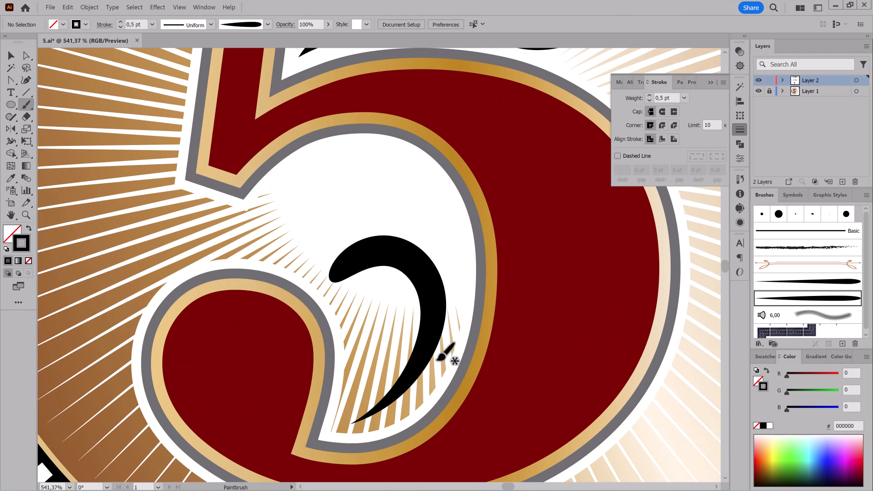
left_click_drag(412, 348, 395, 316)
left_click_drag(415, 346, 414, 319)
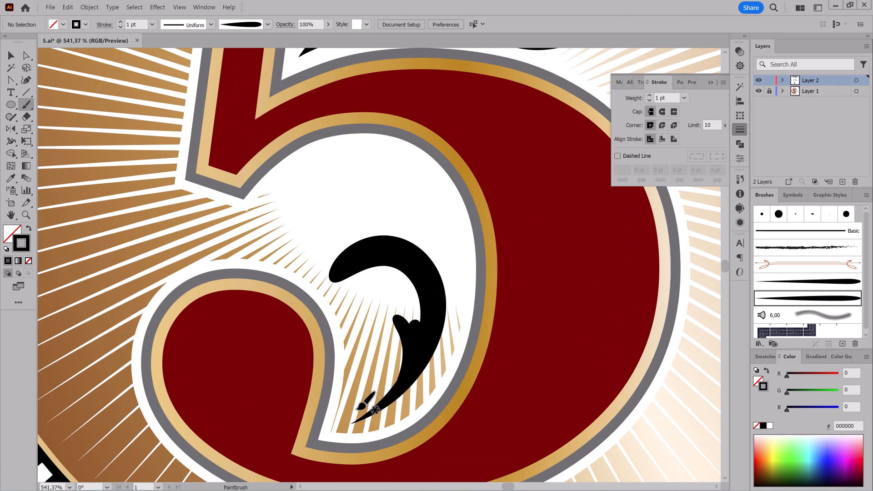
left_click_drag(373, 377, 368, 337)
left_click(649, 101)
left_click_drag(290, 210, 325, 160)
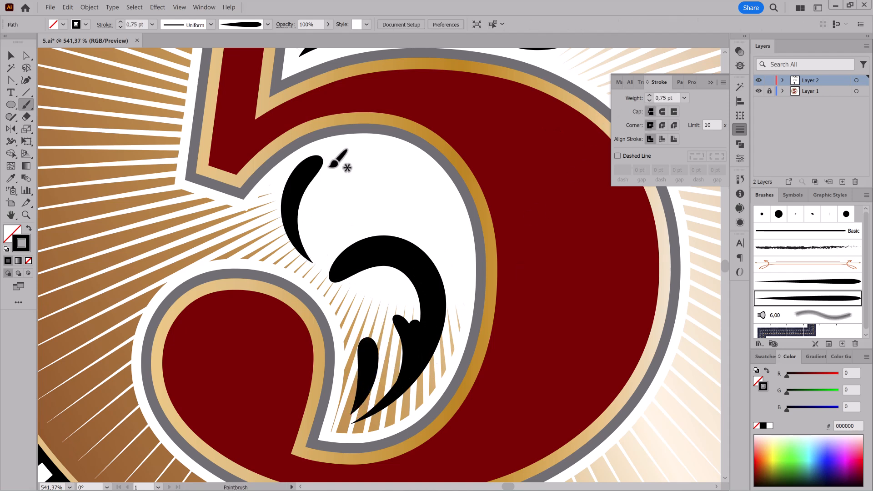
left_click(68, 7)
left_click(91, 18)
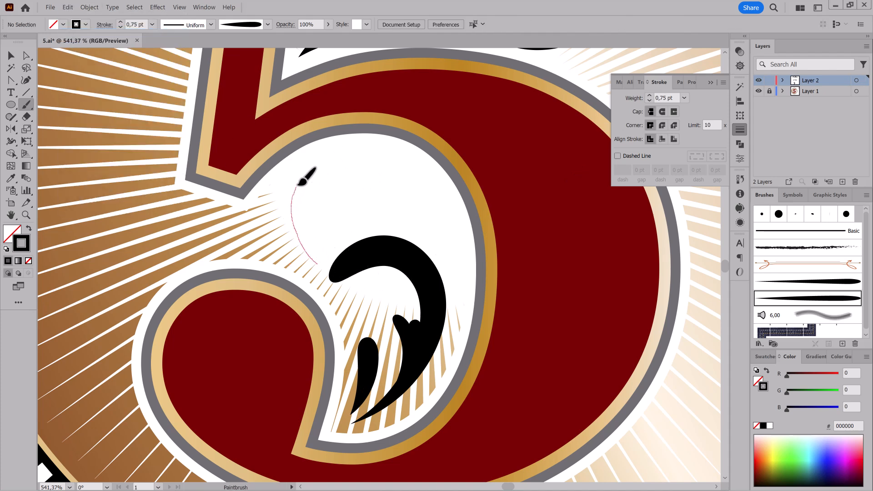
- Paint a curled flourish in the upper part of the bowl and two leaf strokes to its right at 0,75 pt
left_click_drag(344, 210, 411, 164)
mouse_move(392, 222)
left_mouse_down()
mouse_move(420, 214)
mouse_move(455, 233)
left_mouse_up()
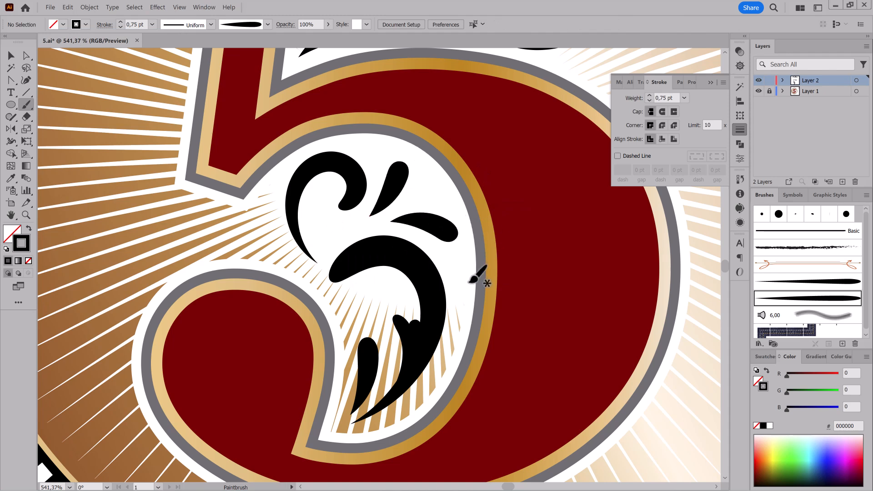
- Save the document and hide the white rays in Layer 1 behind the 5
left_click_drag(342, 230, 484, 275)
scroll(484, 275, "down", 4)
left_click_drag(489, 222, 517, 251)
key("ctrl+s")
left_click(781, 92)
left_click(759, 134)
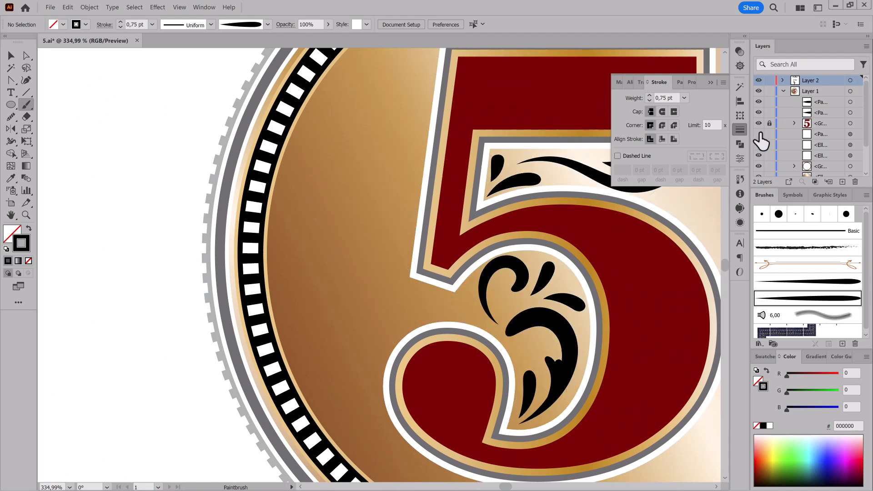
left_click(782, 91)
left_click_drag(526, 285, 547, 277)
left_click_drag(567, 302, 564, 305)
left_click_drag(532, 167, 378, 297)
left_click_drag(493, 316, 496, 313)
mouse_move(346, 292)
left_mouse_down()
mouse_move(385, 302)
mouse_move(467, 250)
left_mouse_up()
left_click(120, 27)
left_click(120, 27)
left_click(91, 304, "ctrl")
left_click_drag(399, 301, 461, 290)
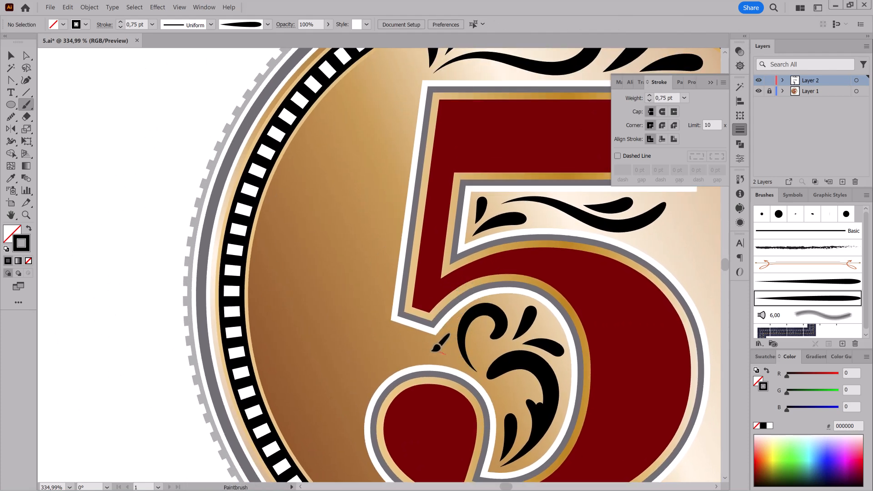
left_click_drag(350, 265, 328, 275)
key("ctrl+z")
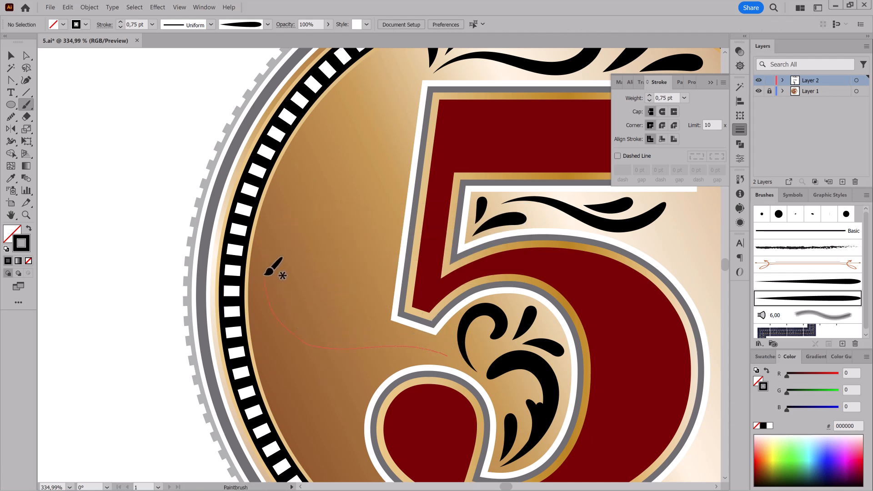
- Paint a large scroll left of the 5 at 1,3 pt, then smooth its curve with the Smooth tool
mouse_move(342, 276)
left_mouse_down()
mouse_move(323, 285)
mouse_move(355, 273)
left_mouse_up()
left_click(649, 95)
left_click(649, 96)
left_click(649, 100)
left_click_drag(11, 116, 37, 141)
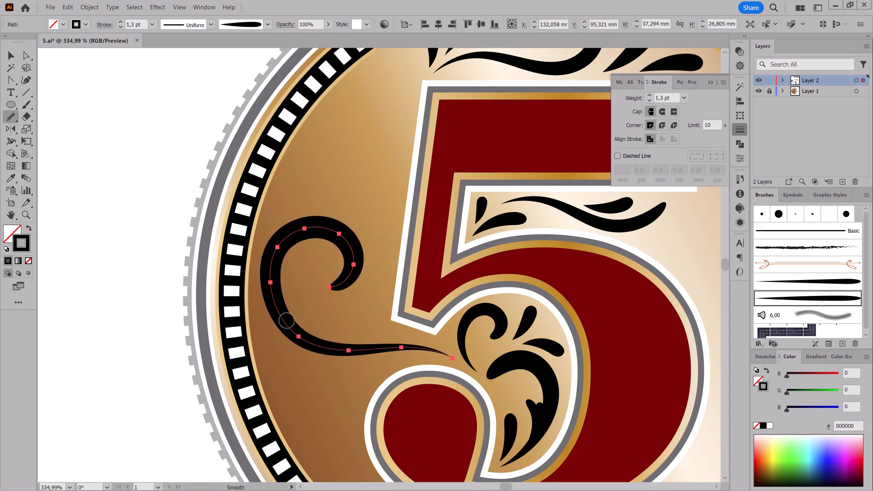
left_click_drag(357, 350, 298, 339)
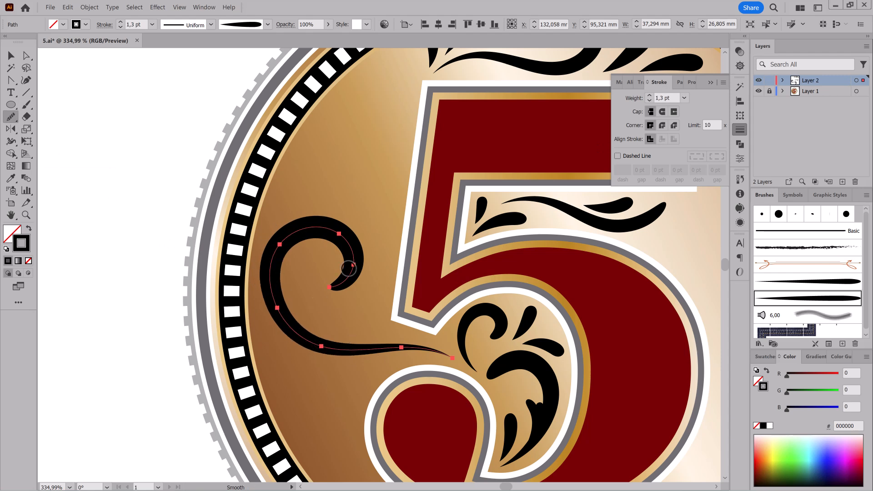
left_click(28, 105)
key("ctrl+shift+a")
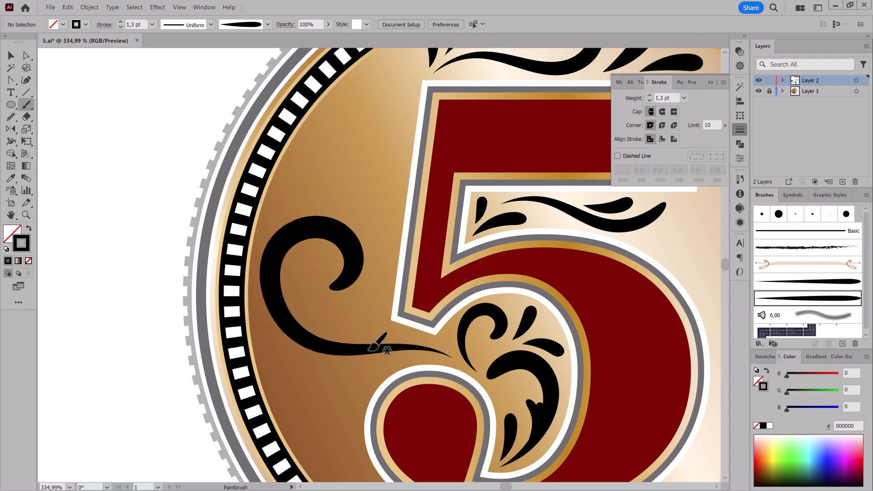
- Paint a short barb at 0,8 pt on the large scroll's tail and shift it along the tail towards the 5
left_click_drag(323, 320, 323, 310)
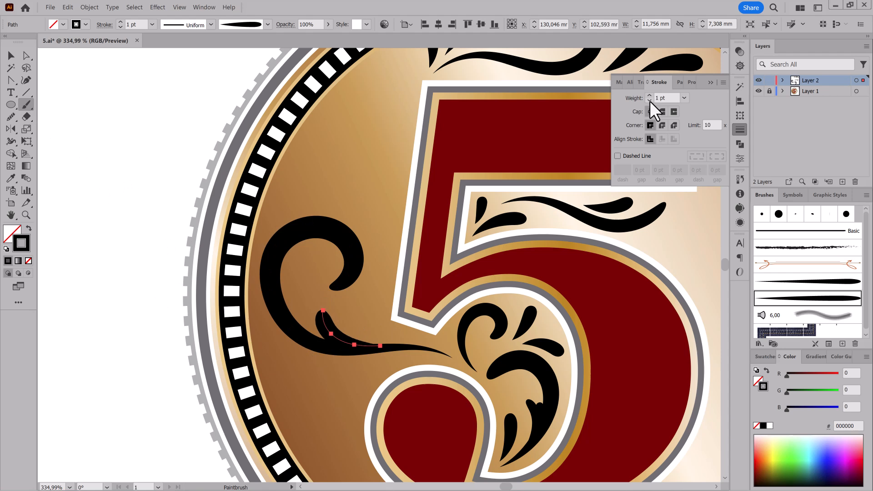
key("ctrl+z")
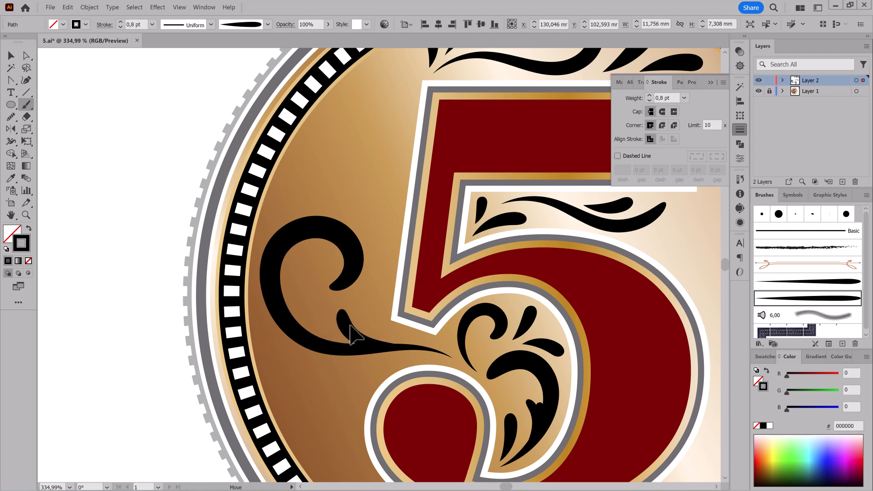
left_click_drag(357, 324, 358, 324)
left_click_drag(358, 324, 405, 237)
left_click(148, 351, "ctrl")
- Paint a large leaf stroke at 1 pt below the scroll's tail and two smaller leaf strokes beside it, the smallest at 0,75 pt
mouse_move(362, 299)
left_mouse_down()
mouse_move(347, 348)
mouse_move(370, 302)
left_mouse_up()
left_click(650, 96)
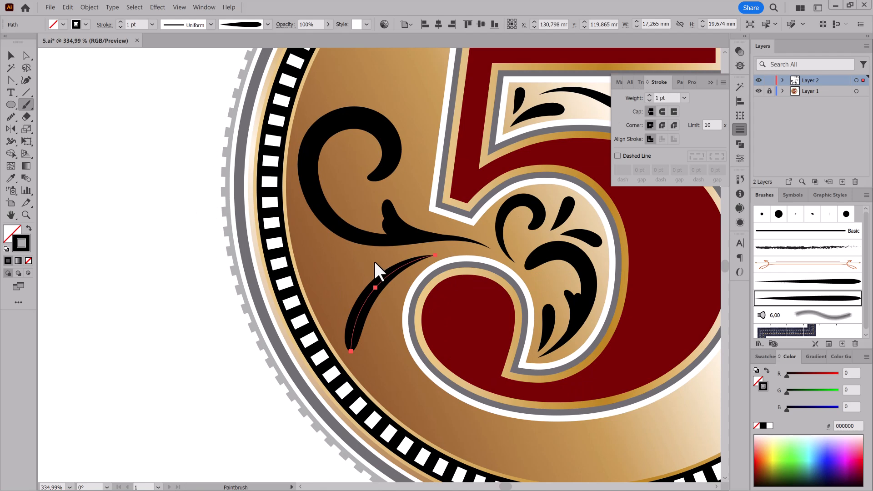
left_click_drag(321, 256, 311, 250)
left_click(337, 291, "ctrl")
left_click(649, 100)
left_click_drag(488, 269, 388, 247)
mouse_move(545, 320)
left_mouse_down()
mouse_move(419, 318)
mouse_move(403, 328)
left_mouse_up()
left_click_drag(550, 205, 479, 232)
scroll(481, 230, "down", 1)
left_click_drag(525, 214, 513, 233)
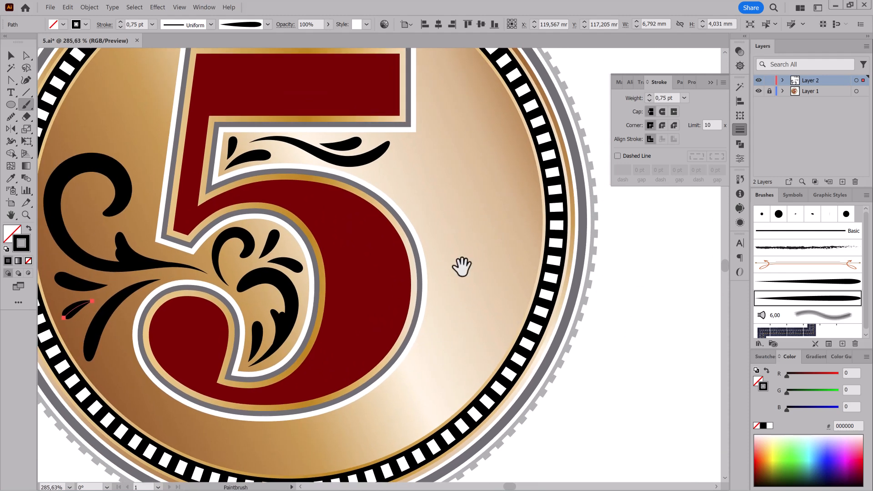
- Paint a tall S-shaped scroll right of the 5 and set its stroke weight to 1,2 pt
mouse_move(448, 269)
left_mouse_down()
mouse_move(446, 184)
mouse_move(515, 189)
mouse_move(497, 243)
mouse_move(489, 241)
left_mouse_up()
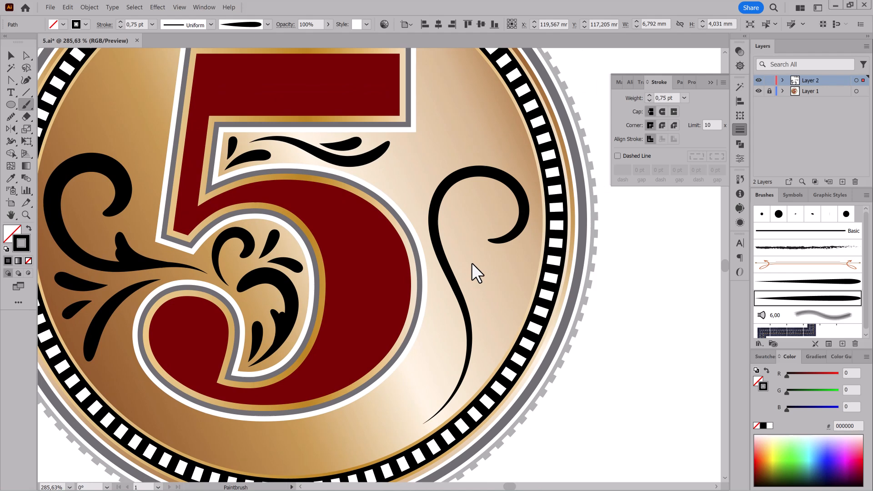
left_click(523, 223, "ctrl")
left_click(516, 190, "ctrl+alt")
left_click(650, 95, "ctrl")
left_click(649, 95, "ctrl")
left_click(650, 95, "ctrl")
left_click(650, 95, "ctrl")
left_click(650, 95, "ctrl")
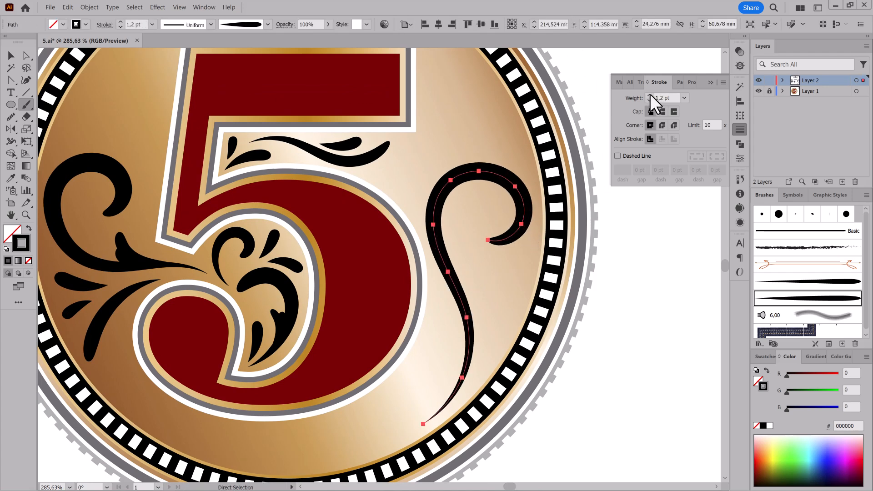
- Reshape the tall scroll slightly with Free Transform so it fits between the 5 and the checkered ring
key("e")
left_click_drag(527, 144, 530, 148)
left_click_drag(522, 227, 522, 227)
left_click_drag(527, 171, 523, 181)
left_click_drag(519, 219, 522, 220)
left_click(617, 274, "ctrl")
- Paint two small barbs at 0,75 pt on the side of the tall scroll facing the 5, just below its upper bend
left_click(28, 105)
scroll(418, 201, "up", 2)
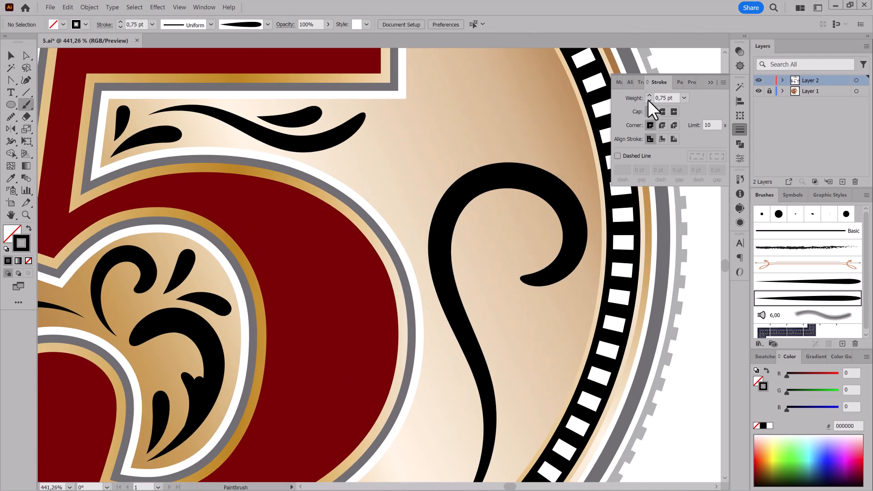
left_click_drag(402, 195, 402, 198)
left_click(435, 228, "ctrl")
left_click_drag(433, 202, 430, 199)
left_click(71, 9)
left_click(78, 18)
left_click(134, 8)
left_click(139, 31)
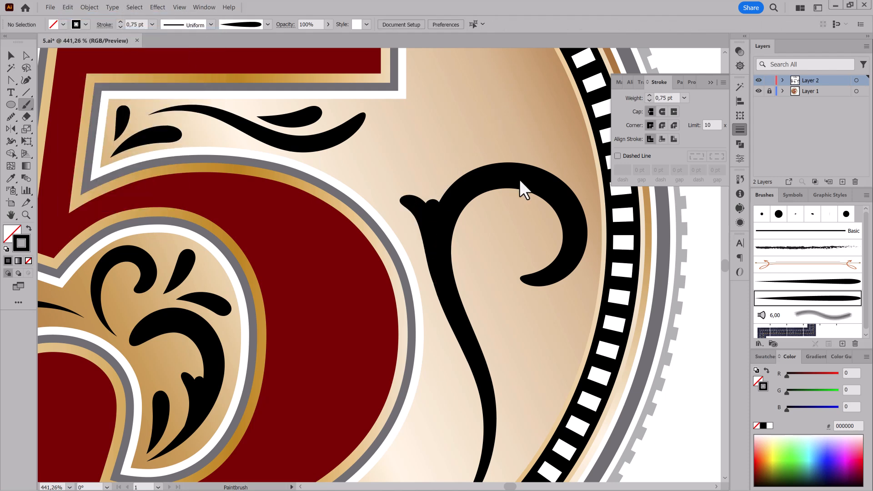
- Paint a curled offshoot at 0,75 pt near the tall scroll's lower end and two leaf strokes above it, finishing at 0,6 pt
left_click_drag(562, 264, 473, 282)
mouse_move(457, 293)
left_mouse_down()
mouse_move(501, 306)
mouse_move(460, 282)
left_mouse_up()
key("ctrl+z")
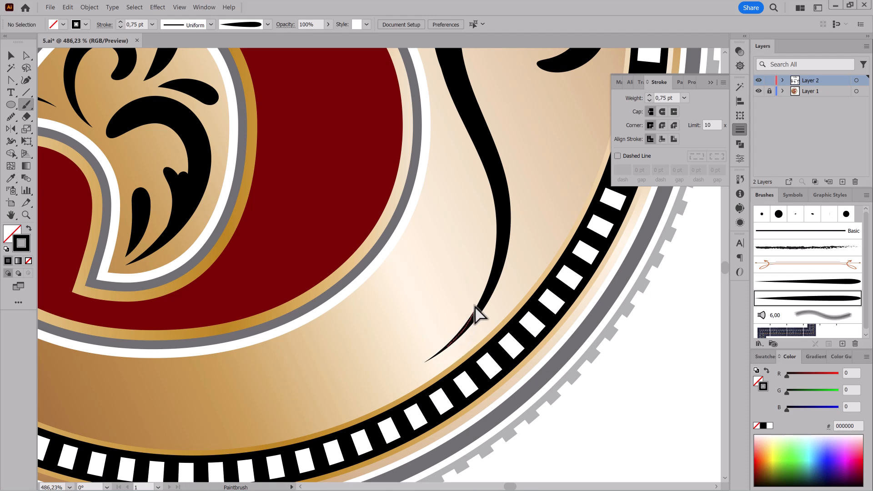
left_click_drag(432, 295, 433, 296)
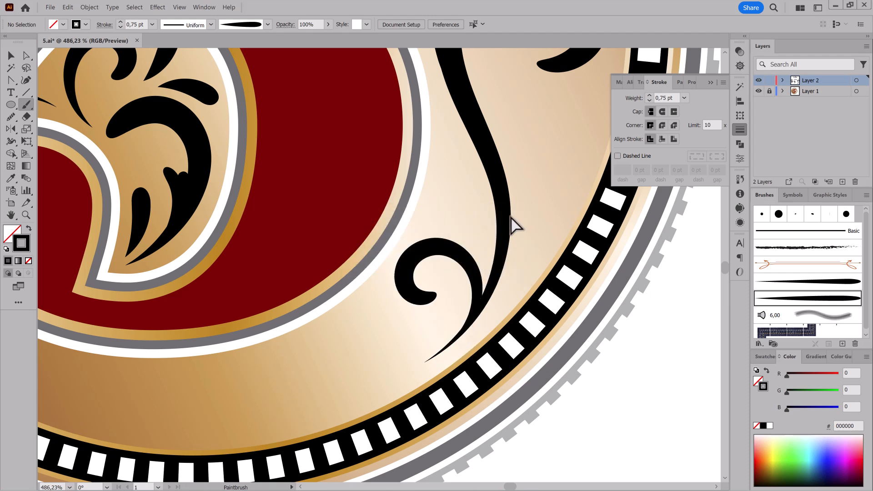
left_click_drag(473, 244, 460, 321)
left_click_drag(430, 268, 434, 226)
left_click_drag(544, 228, 462, 247)
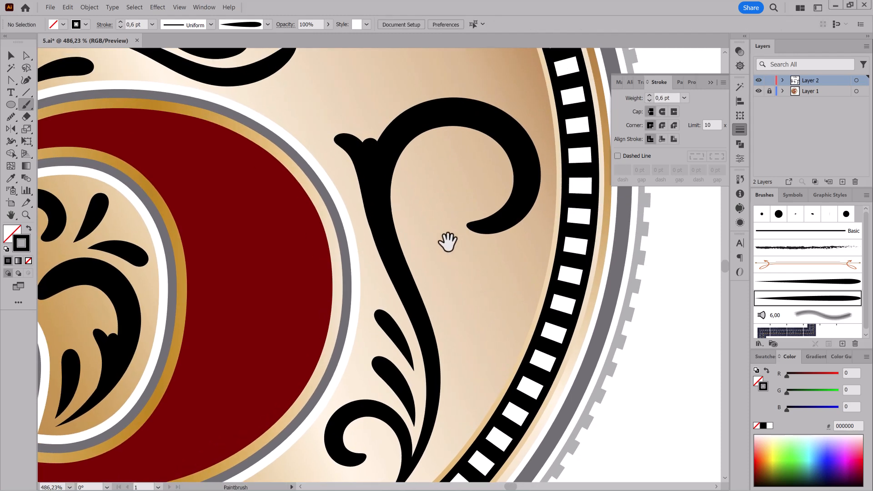
- Paint a small S-shaped stroke and a leaf stroke at 0,6 pt between the tall scroll and the checkered ring
mouse_move(540, 218)
left_mouse_down()
mouse_move(489, 259)
mouse_move(464, 326)
mouse_move(502, 327)
mouse_move(446, 249)
mouse_move(454, 310)
left_mouse_up()
key("e")
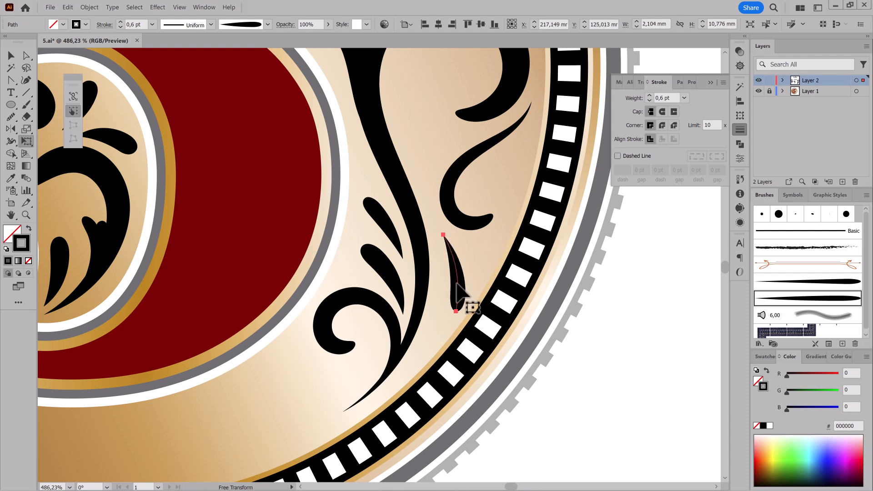
left_click(620, 319, "ctrl")
left_click_drag(599, 326, 523, 269)
mouse_move(566, 241)
left_mouse_down()
mouse_move(536, 265)
mouse_move(506, 252)
left_mouse_up()
left_click_drag(475, 239, 556, 303)
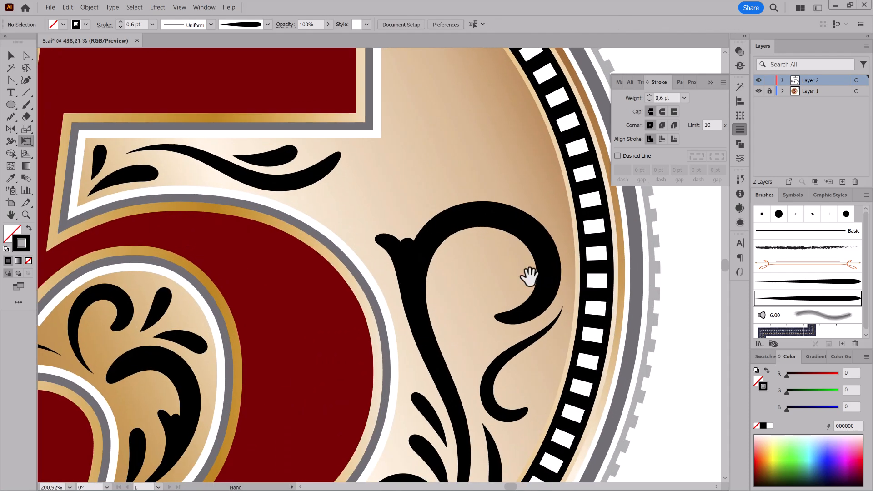
left_click(26, 104)
left_click(649, 101)
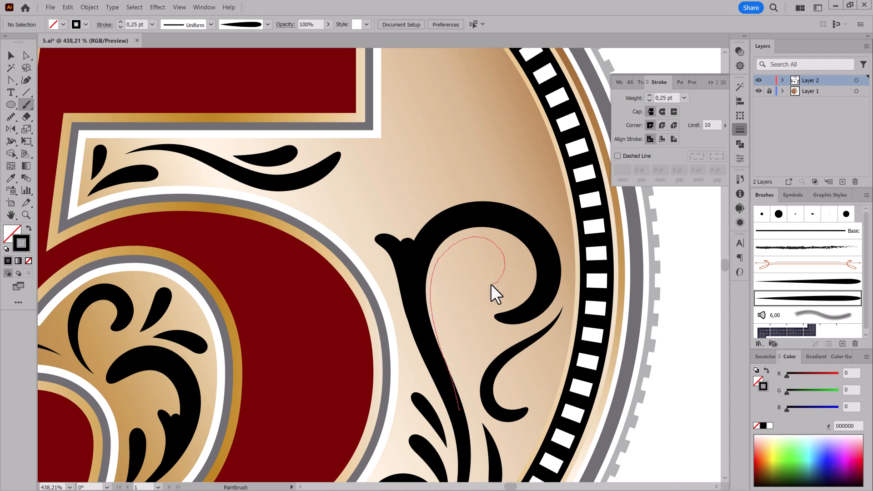
left_click_drag(495, 283, 492, 285)
mouse_move(518, 338)
left_mouse_down()
mouse_move(401, 325)
mouse_move(328, 298)
left_mouse_up()
left_click(68, 6)
left_click(71, 17)
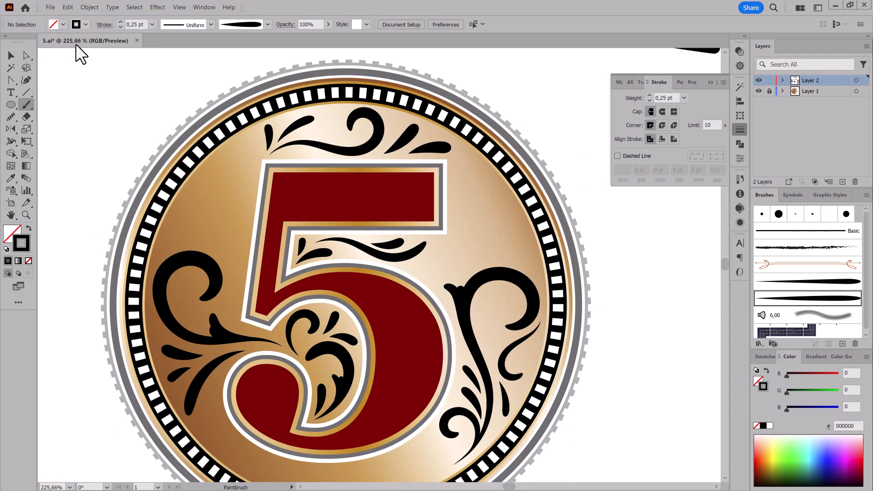
- Paint a curled flourish right of the 5's top bar and a stroke reaching upward from it, both at 1 pt
left_click_drag(469, 223, 525, 278)
left_click_drag(521, 218, 514, 253)
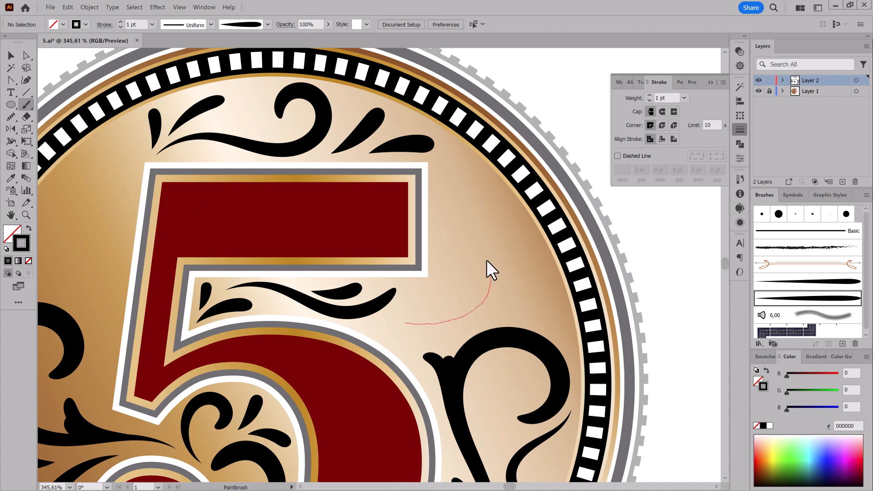
left_click_drag(480, 174, 480, 175)
left_click_drag(497, 276, 500, 281)
left_click(69, 8)
left_click(72, 17)
left_click_drag(471, 268, 472, 268)
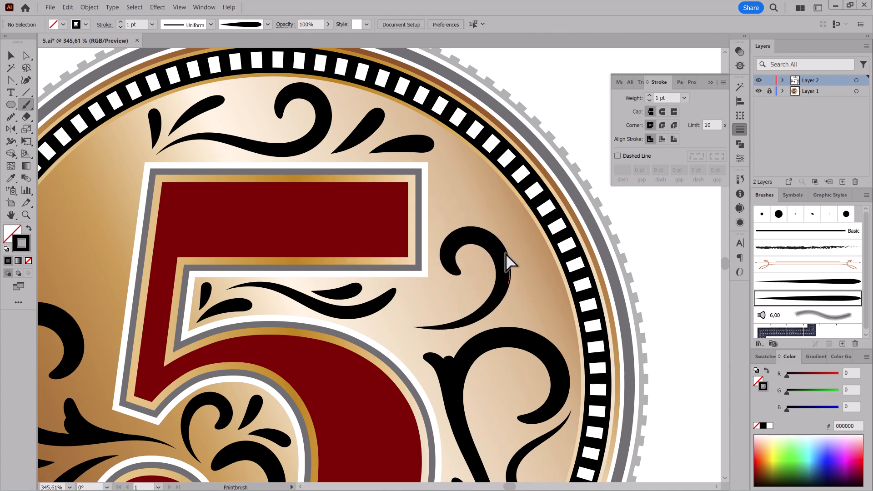
left_click_drag(452, 167, 455, 164)
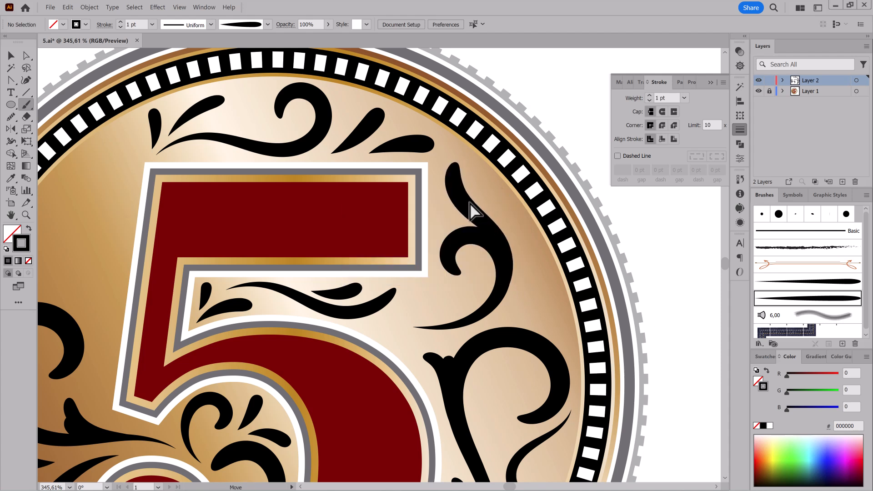
left_click(537, 238, "ctrl")
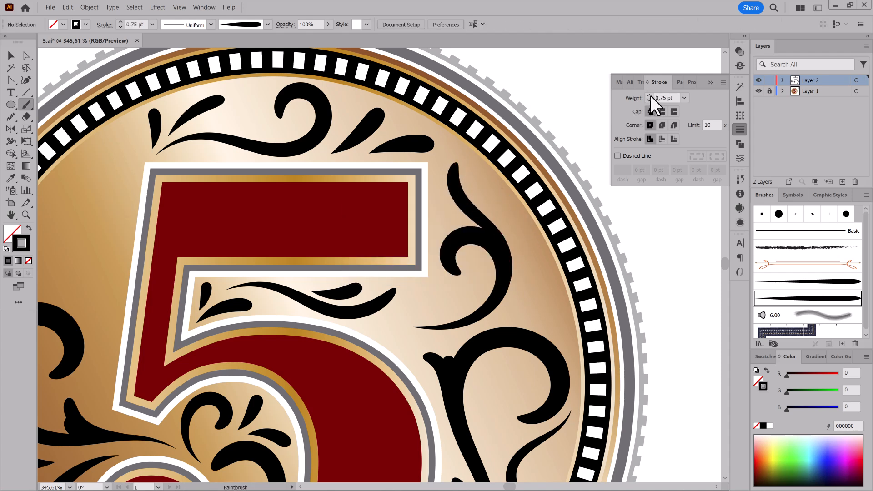
- Add a 0,75 pt barb to the upper-right flourish and two leaf strokes beside its tail, and save the document
left_click_drag(458, 219, 455, 219)
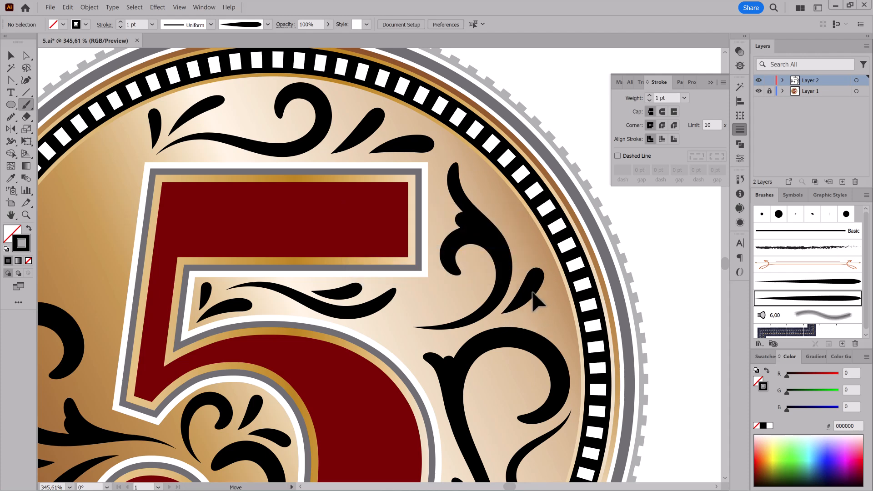
left_click(649, 100)
left_click_drag(559, 327, 555, 238)
left_click(561, 315, "ctrl+alt")
key("ctrl+s")
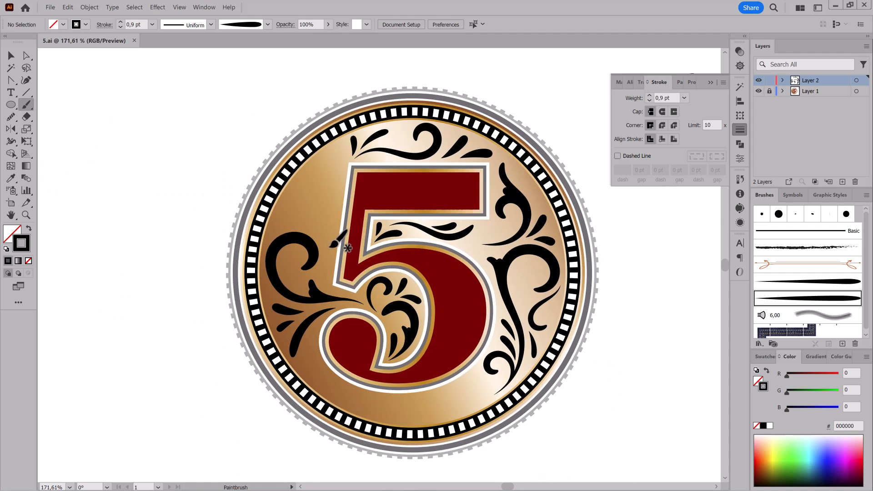
- Paint a hooked stroke at 1,1 pt left of the 5's stem and a curled stroke with two leaf strokes above it
left_click_drag(291, 219, 291, 220)
left_click(649, 95)
left_click(649, 95)
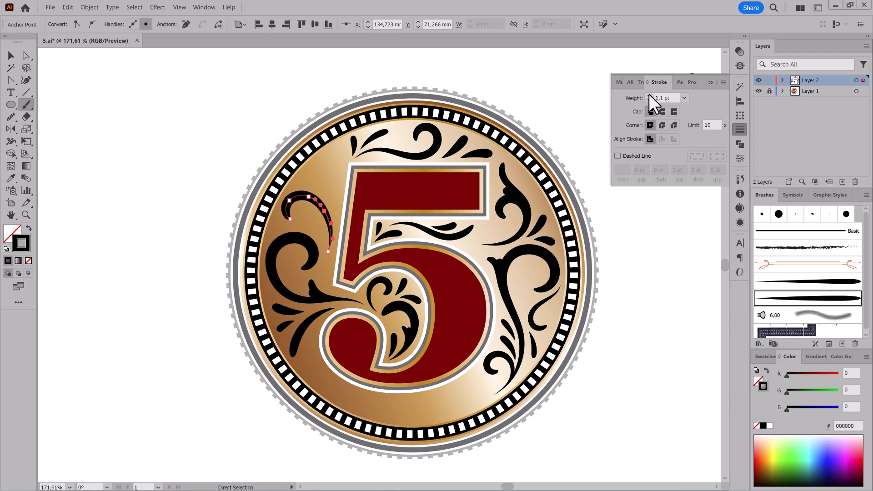
left_click(681, 262, "ctrl")
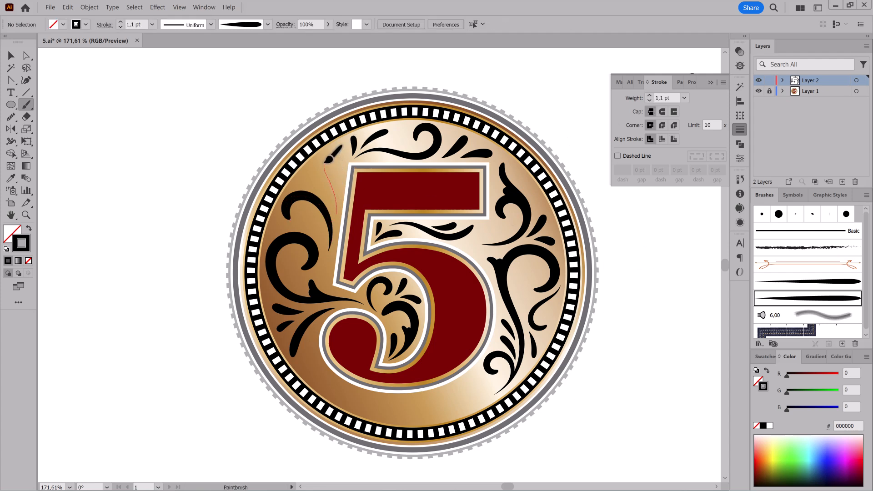
left_click_drag(344, 153, 344, 153)
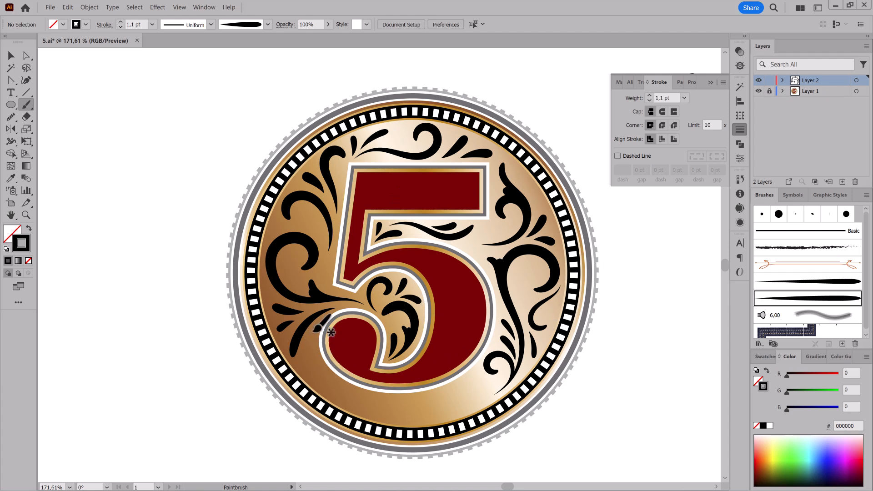
- Paint a leaf and a curved stroke beside the 5's lower terminal and a wavy stroke beneath it, adjusting the latter with Free Transform
left_click_drag(321, 385, 321, 384)
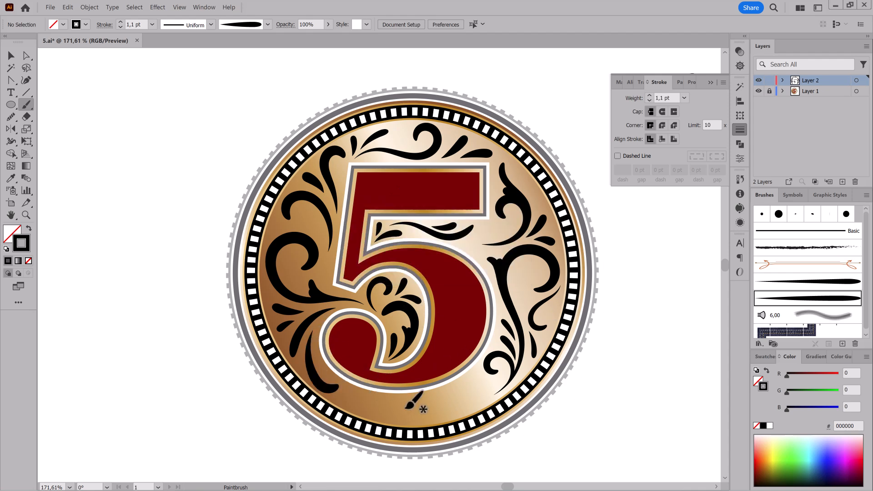
left_click_drag(398, 409, 399, 422)
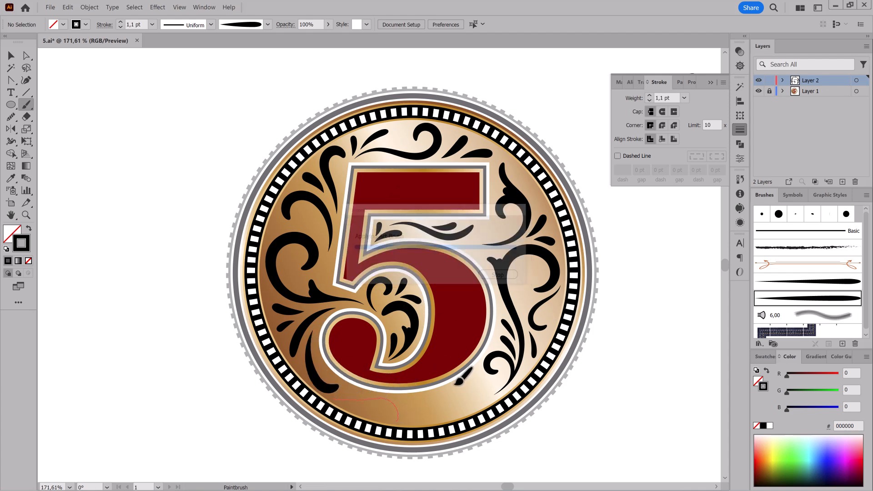
key("e")
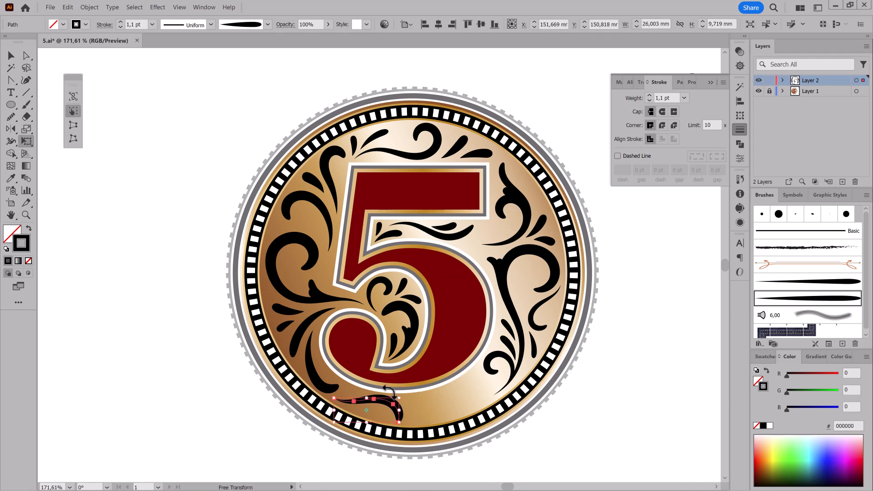
left_click(604, 410)
- Paint a curled stroke beneath the 5's bowl, adding a leaf stroke under its tail and a 0,8 pt leaf stroke above it
key("b")
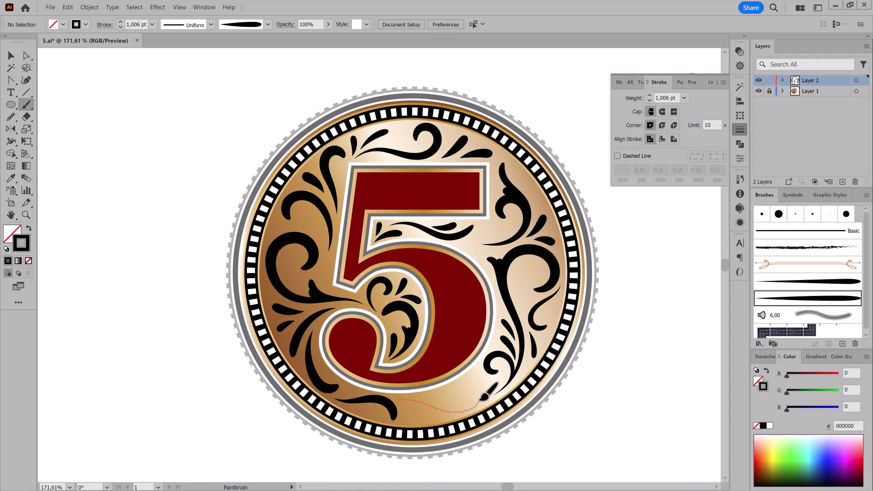
left_click_drag(463, 385, 456, 395)
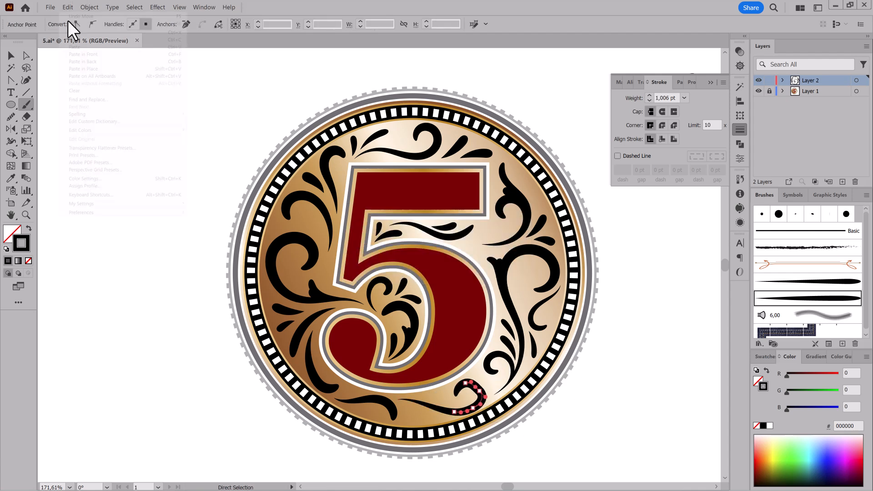
left_click(595, 360, "ctrl")
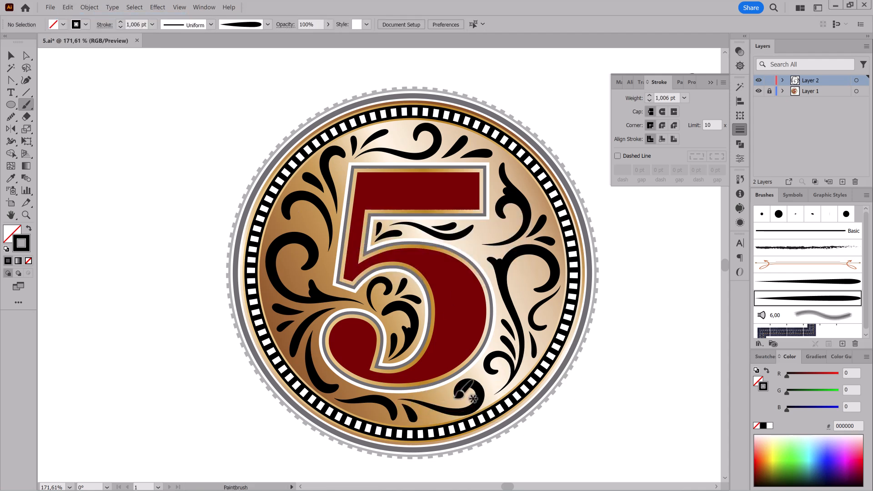
key("ctrl+z")
key("ctrl+z")
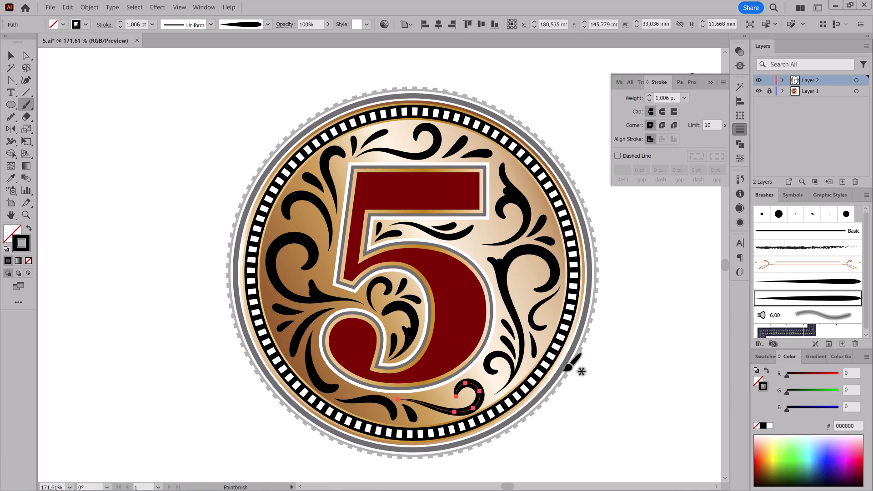
mouse_move(424, 399)
left_mouse_down()
mouse_move(460, 408)
mouse_move(487, 377)
left_mouse_up()
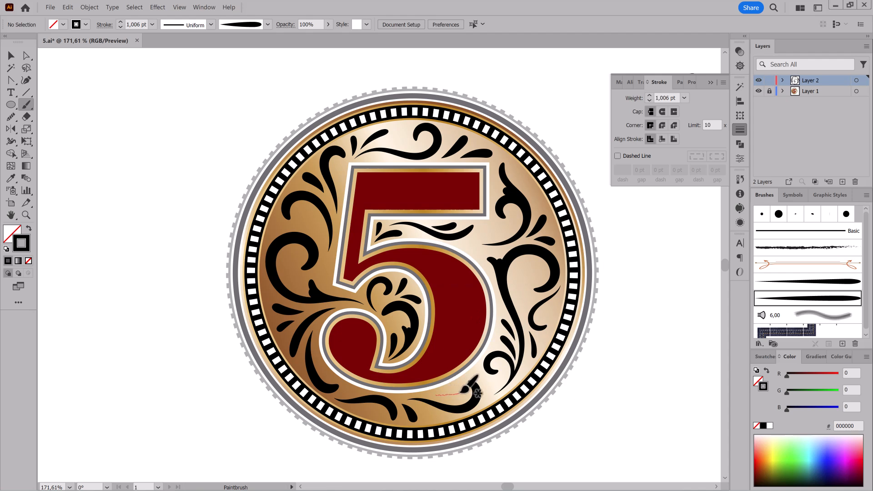
left_click(457, 392, "ctrl")
key("Delete")
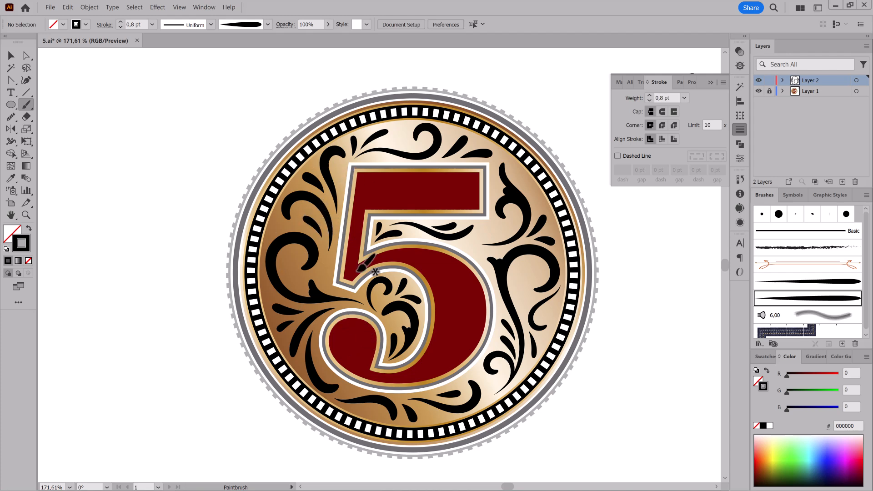
- Fine-tune a flourish on the badge's right side by nudging an anchor with the Direct Selection tool
scroll(471, 413, "up", 4)
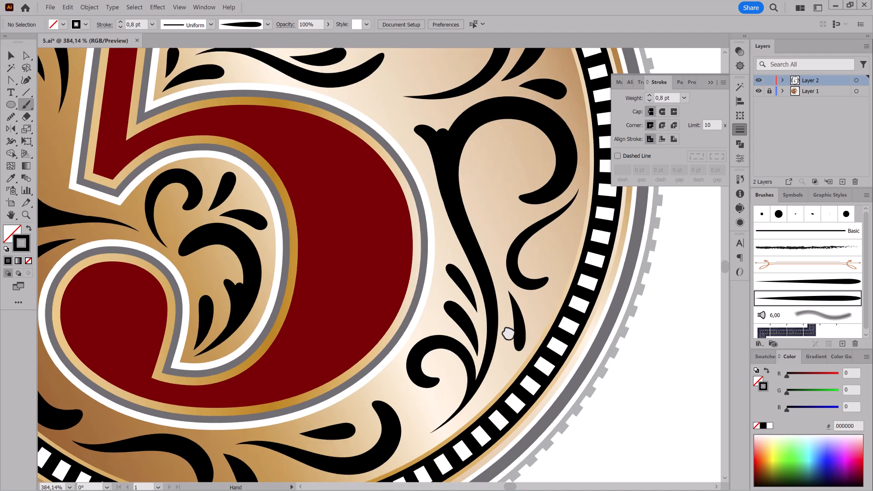
key("v")
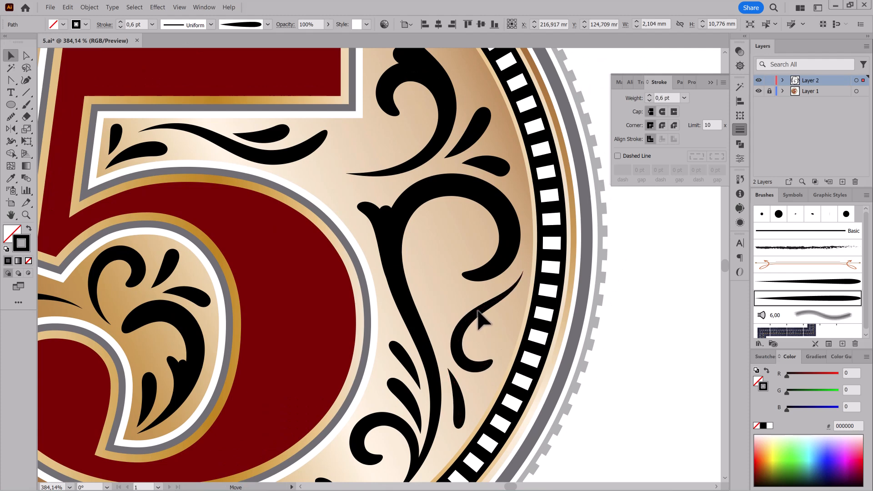
left_click_drag(457, 215, 468, 279)
left_click(506, 239)
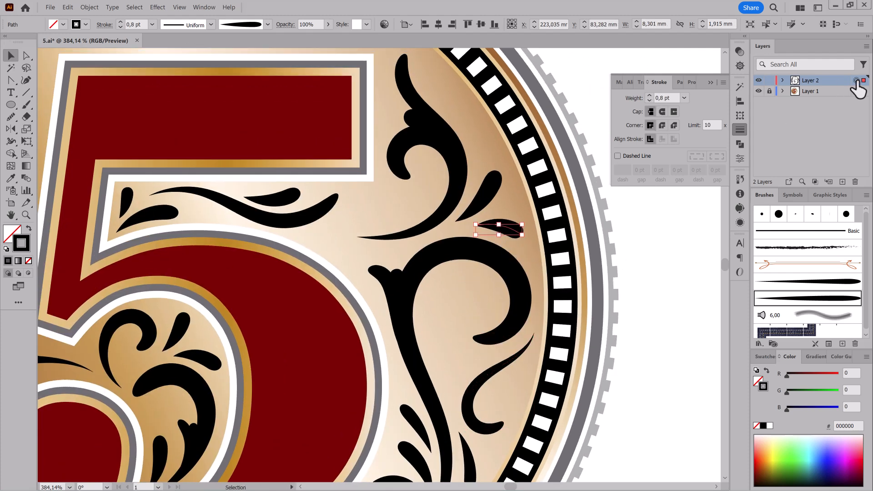
left_click(857, 80)
left_click_drag(489, 181, 663, 310)
left_click_drag(527, 273, 683, 370)
left_click(28, 54)
left_click(431, 246)
left_click_drag(432, 246, 428, 247)
- Adjust the weights of two strokes in the upper-left flourishes, setting the small leaf stroke to 0,9 pt
left_click_drag(572, 327, 475, 350)
left_click_drag(412, 360, 498, 368)
left_click(343, 145)
left_click(649, 96)
left_click(215, 232)
left_click(649, 101)
mouse_move(468, 425)
left_mouse_down()
mouse_move(499, 315)
mouse_move(528, 313)
mouse_move(544, 291)
left_mouse_up()
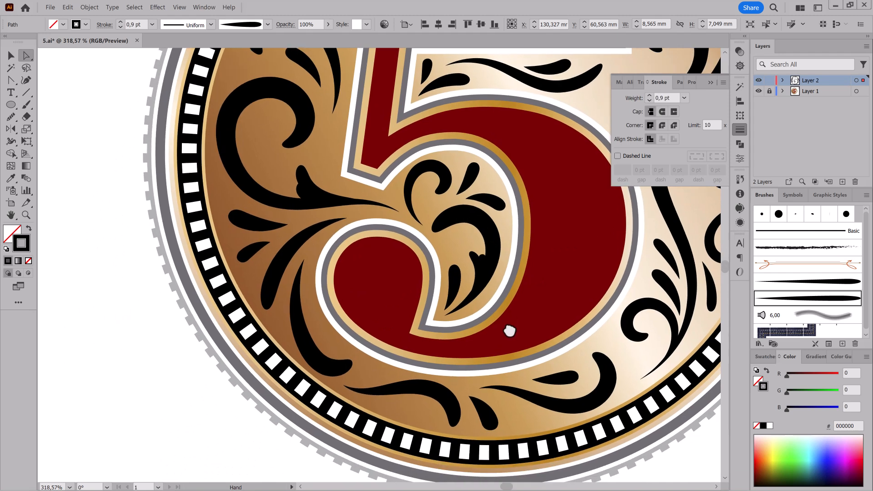
- Remove an anchor from the curved stroke at the badge's lower left and reshape its end
left_click_drag(511, 327, 520, 304)
left_click(348, 358)
left_click(342, 349)
left_click(186, 25)
left_click_drag(362, 351, 341, 355)
scroll(339, 353, "down", 6)
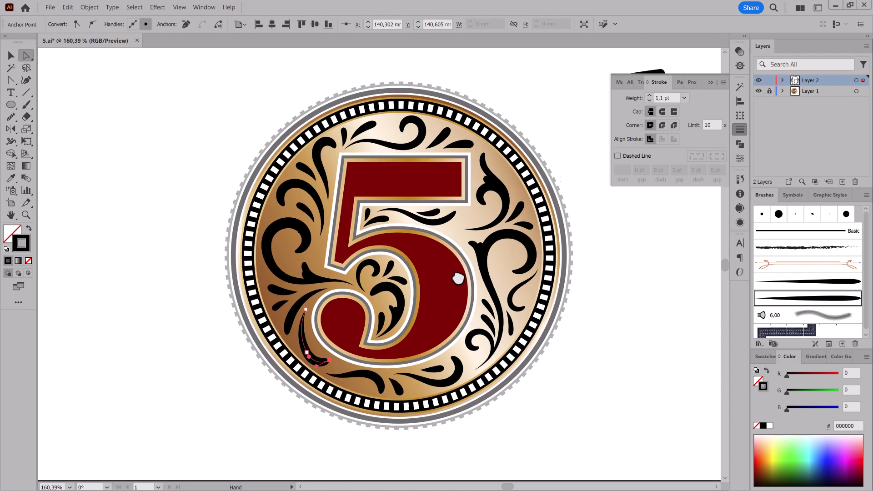
- Duplicate Layer 2, rename the original as Backup, and hide and lock it
left_click_drag(458, 278, 466, 286)
left_click_drag(814, 81, 842, 182)
double_click(811, 91)
left_click(758, 91)
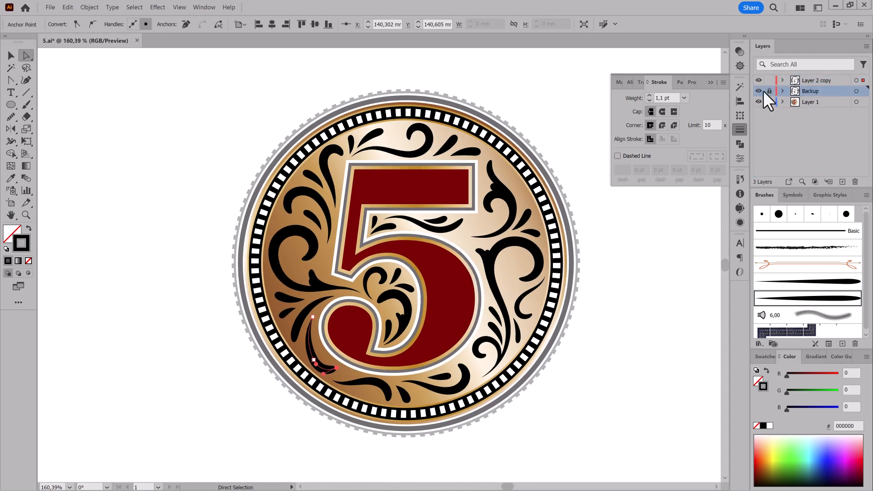
left_click(769, 91)
- Expand the appearance of all flourishes in the Layer 2 copy and simplify their paths
left_click(856, 80)
left_click(92, 7)
left_click(109, 98)
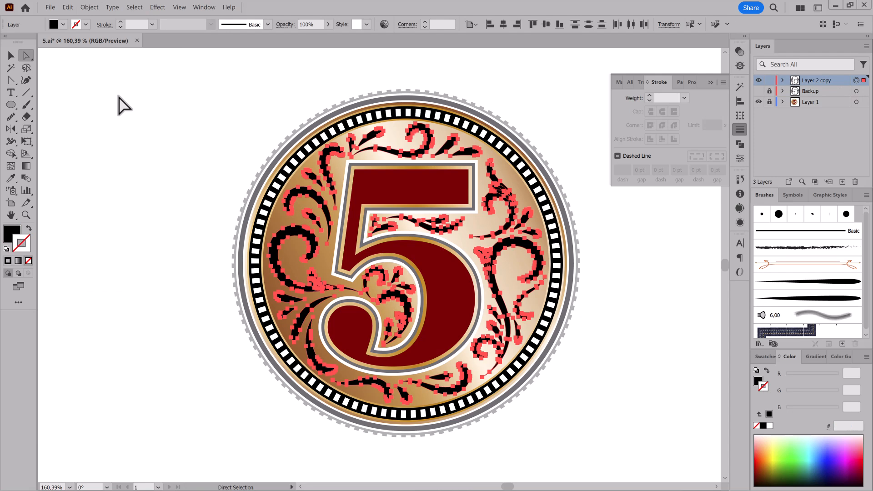
scroll(528, 268, "up", 5)
left_click(90, 8)
mouse_move(120, 170)
left_click(209, 208)
left_click(766, 263)
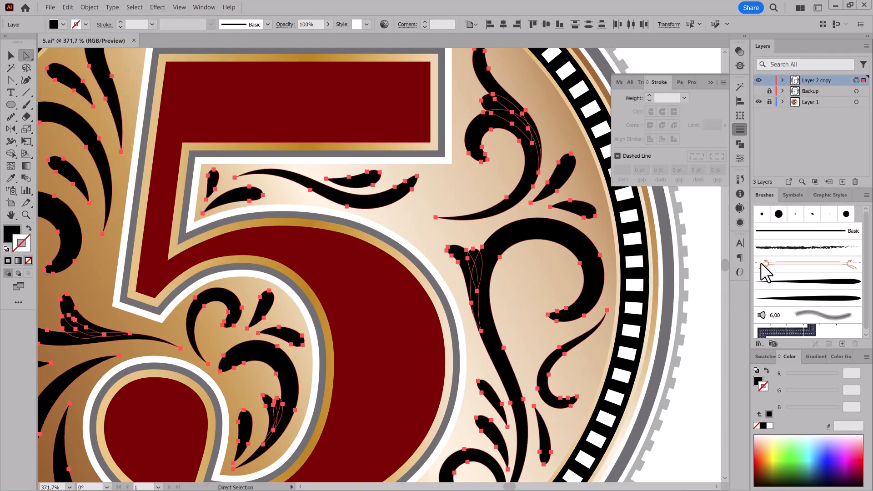
- Unite the overlapping flourish shapes with the Pathfinder
scroll(619, 230, "down", 3)
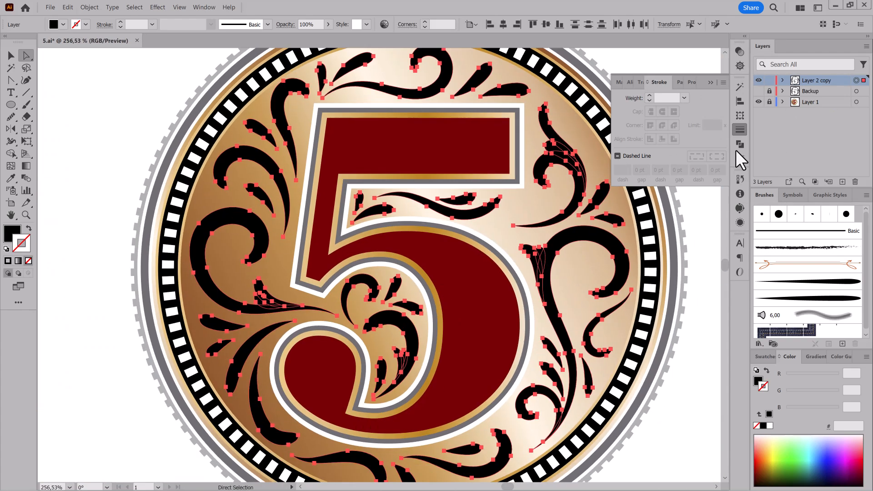
left_click(739, 144)
left_click(619, 109)
scroll(455, 291, "down", 3)
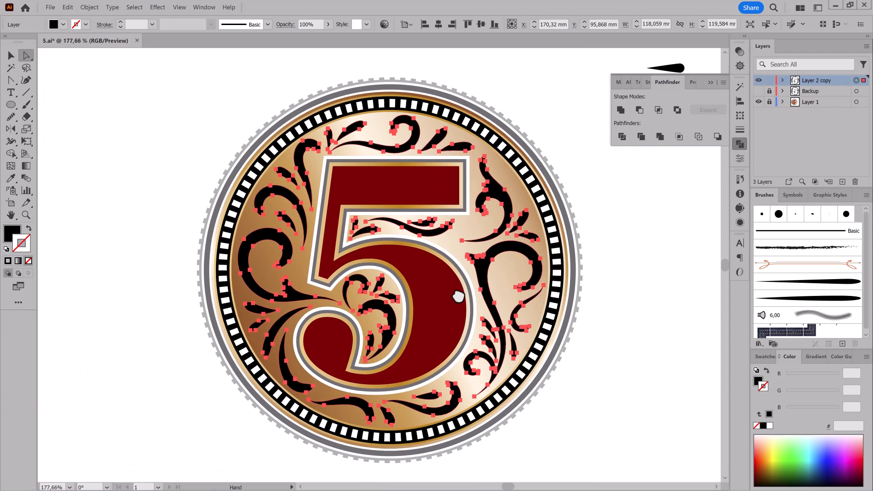
- Outline the black flourishes with a 1 pt stroke in the copper gradient swatch and hide the selection edges
left_click(765, 356)
left_click(779, 409)
scroll(535, 269, "up", 5)
left_click(179, 8)
left_click(192, 203)
left_click_drag(539, 304, 477, 314)
left_click_drag(332, 350, 499, 311)
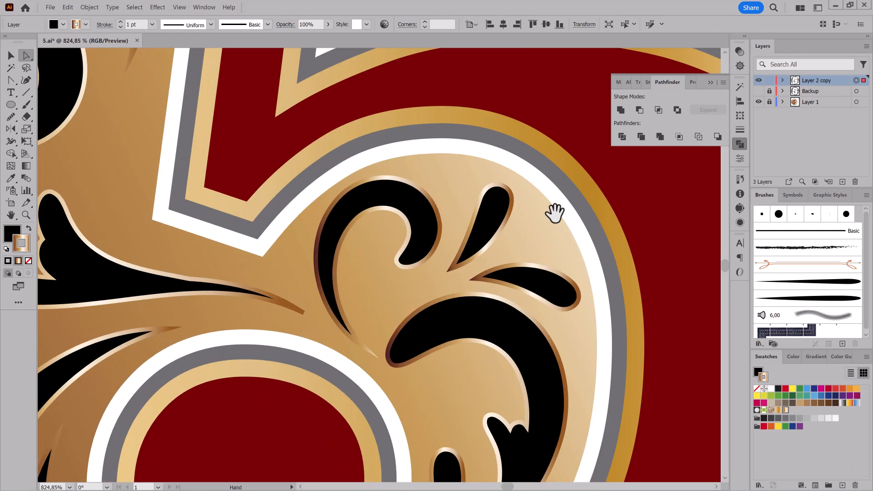
left_click(740, 130)
scroll(455, 318, "down", 8)
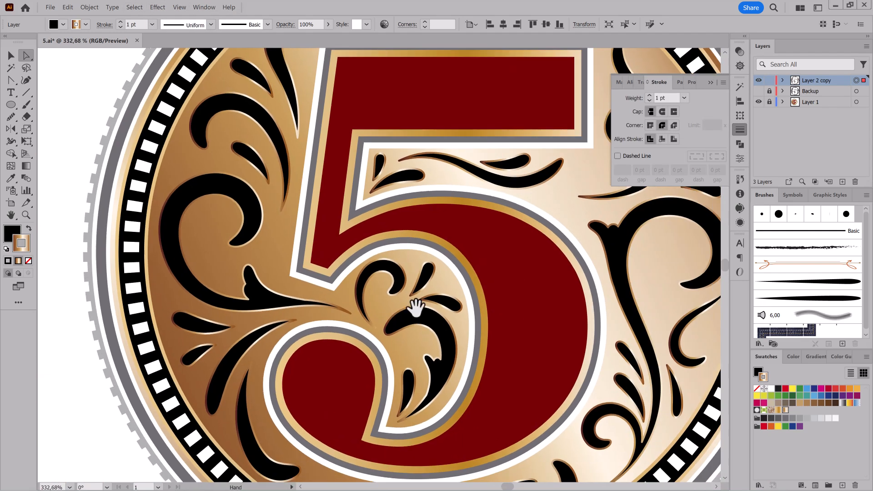
left_click(408, 199)
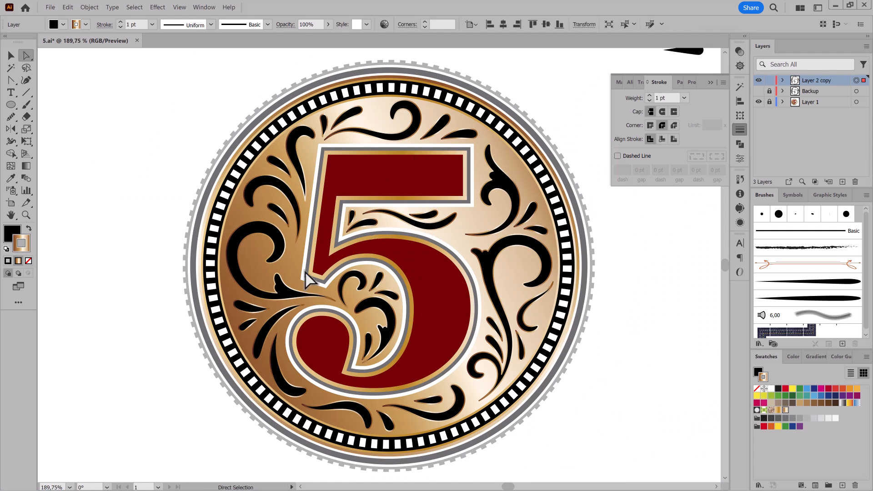
- Unlock Layer 1 and make its hidden sunburst rays visible behind the 5
left_click(782, 102)
left_click(758, 145)
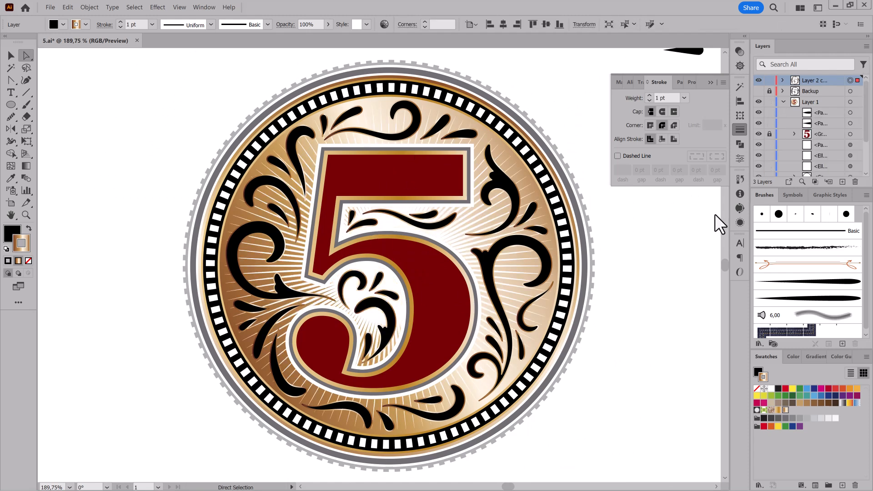
left_click_drag(322, 149, 417, 313)
- Set the flourishes' outline weight to 1,4 pt and its gradient angle to -45°
left_click(648, 95)
left_click(812, 356)
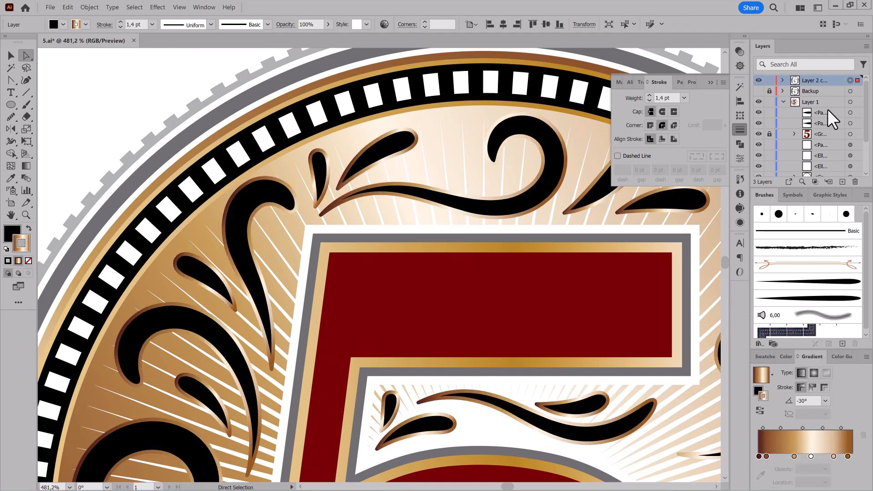
left_click(825, 400)
left_click(836, 324)
- Duplicate the flourish layer and give the lower copy a gray stroke and fill, offset down and right as a shadow
left_click_drag(831, 80, 842, 181)
left_click(836, 90)
left_click(850, 91)
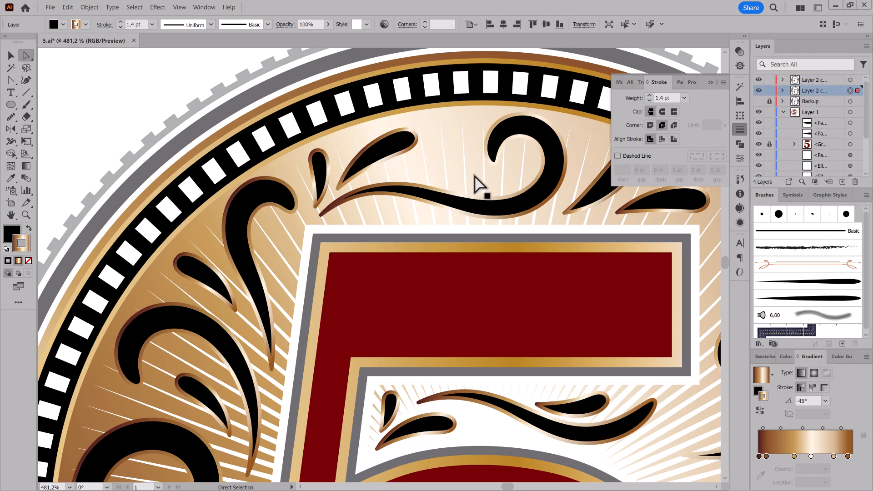
left_click(784, 357)
left_click(764, 357)
left_click(793, 418)
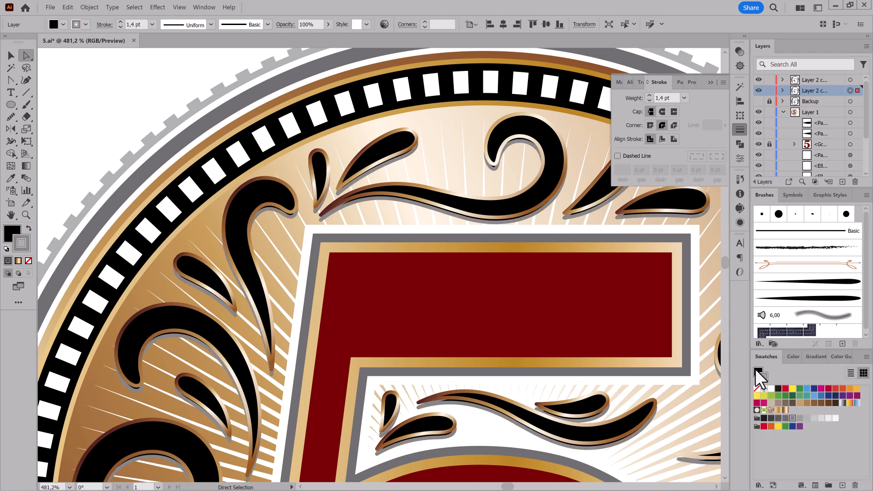
left_click(757, 370)
left_click(793, 418)
- Compare gray swatches on the shadow copy and apply a darker gray to both its fill and stroke
left_click_drag(462, 439, 457, 373)
left_click_drag(574, 402, 364, 109)
left_click_drag(541, 315, 579, 318)
left_click(785, 418)
left_click(764, 379)
left_click(785, 418)
left_click(778, 418)
left_click(785, 418)
left_click(757, 371)
left_click_drag(462, 352, 407, 350)
mouse_move(484, 154)
left_mouse_down()
mouse_move(462, 266)
mouse_move(562, 312)
left_mouse_up()
left_click_drag(566, 313, 504, 300)
left_click_drag(565, 335, 510, 299)
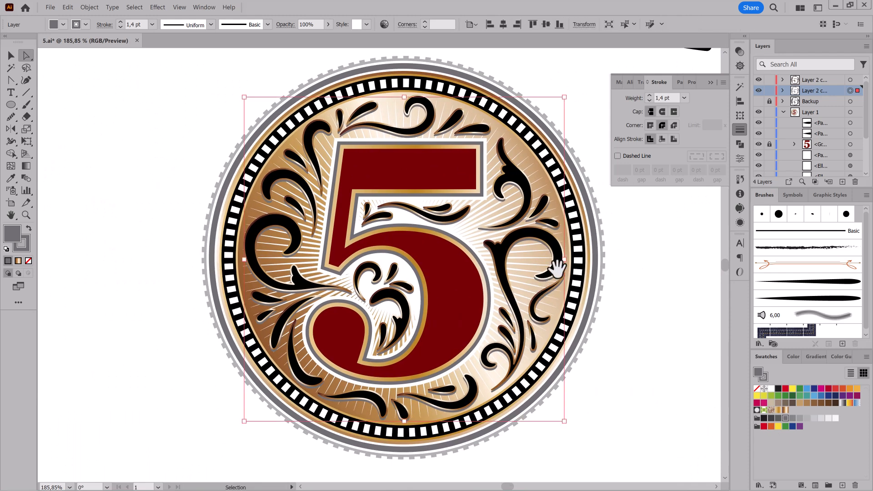
- Delete the two teardrop brush source shapes beside the badge from Layer 1
key("ctrl+0")
left_click(668, 277)
left_click(840, 122)
left_click(841, 133, "shift")
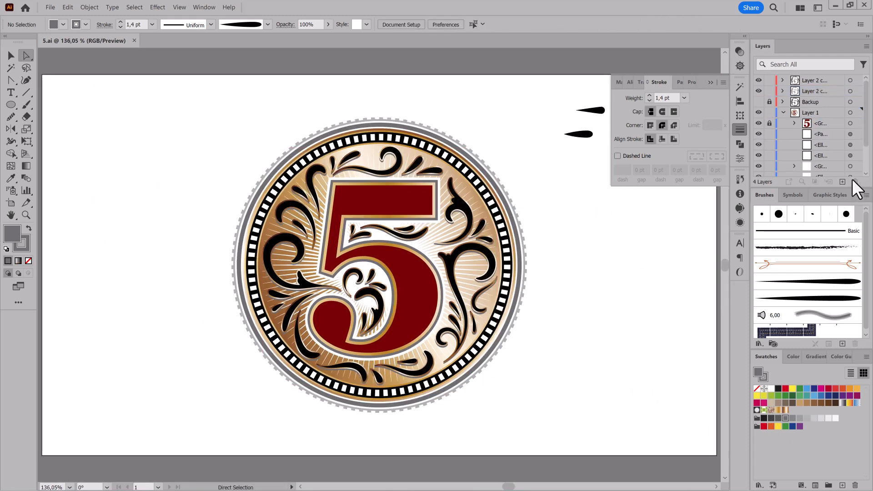
left_click(854, 182)
- Recolor the copper gradient ellipse behind the flourishes with Recolor Artwork, setting its dark brown to hue 8°, saturation 40% and brightness 78%
scroll(818, 135, "down", 3)
left_click(816, 151)
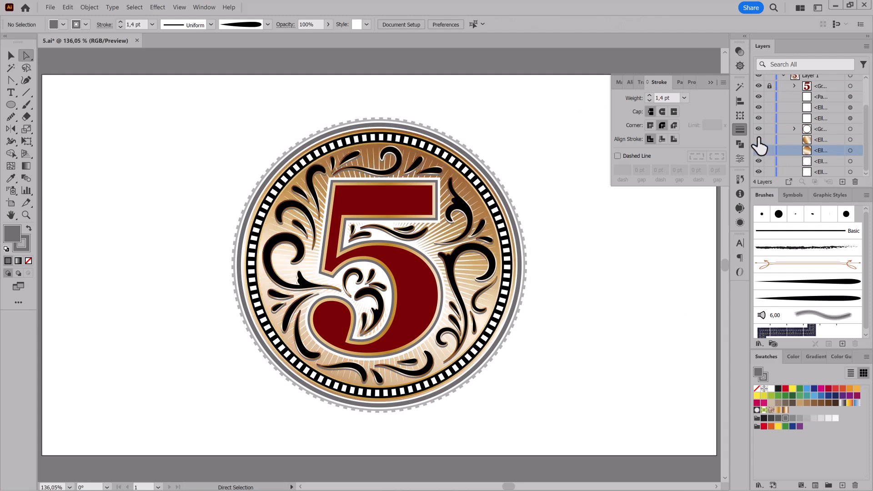
left_click(855, 139)
left_click(384, 24)
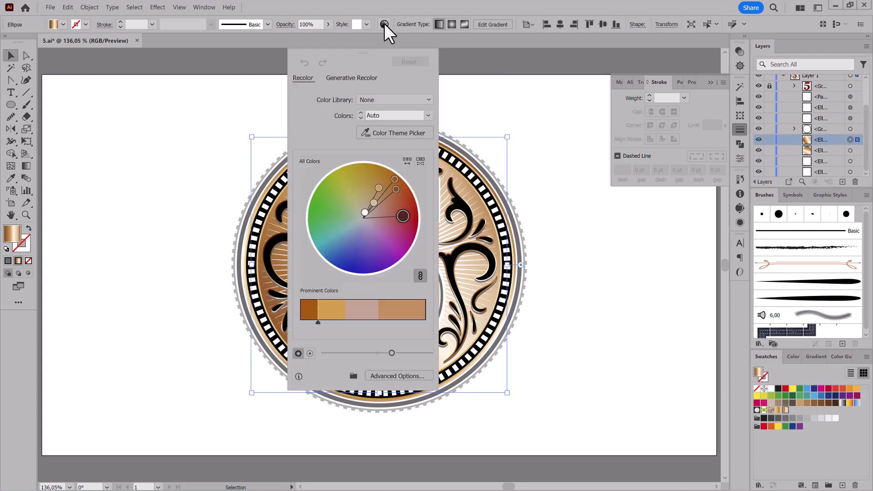
left_click(419, 376)
left_click_drag(730, 104, 702, 53)
left_click_drag(566, 305, 548, 272)
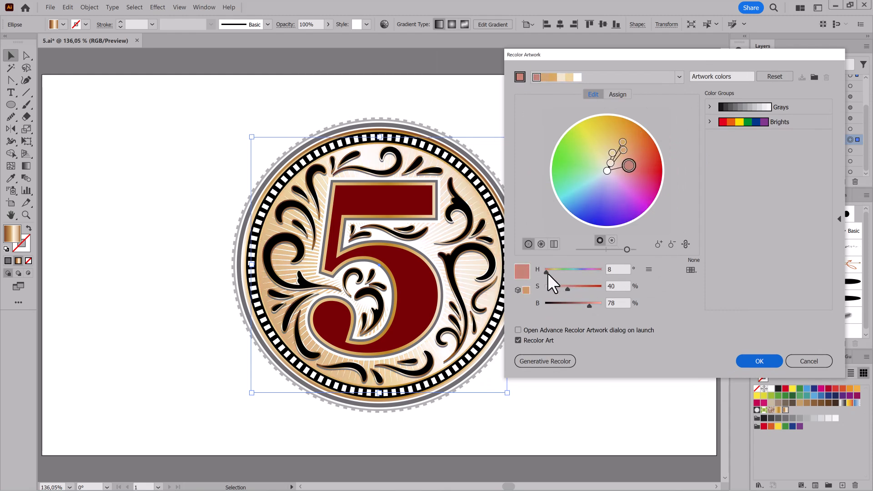
left_click(752, 361)
left_click(673, 361)
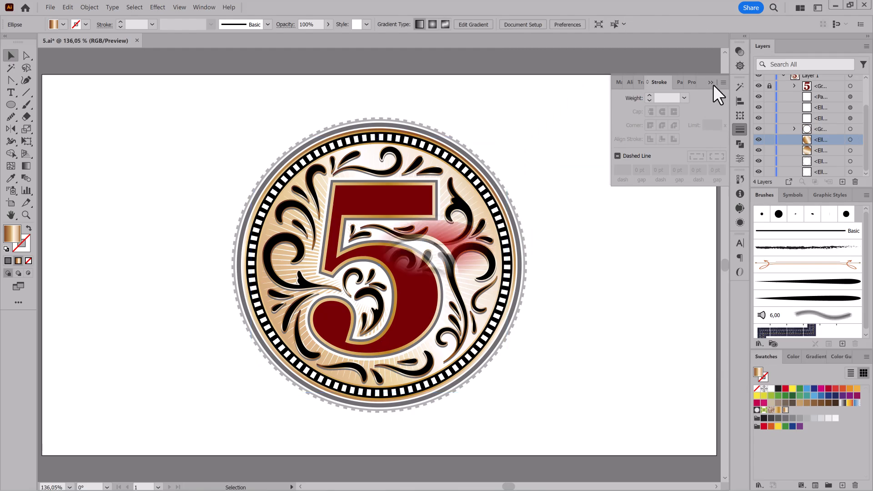